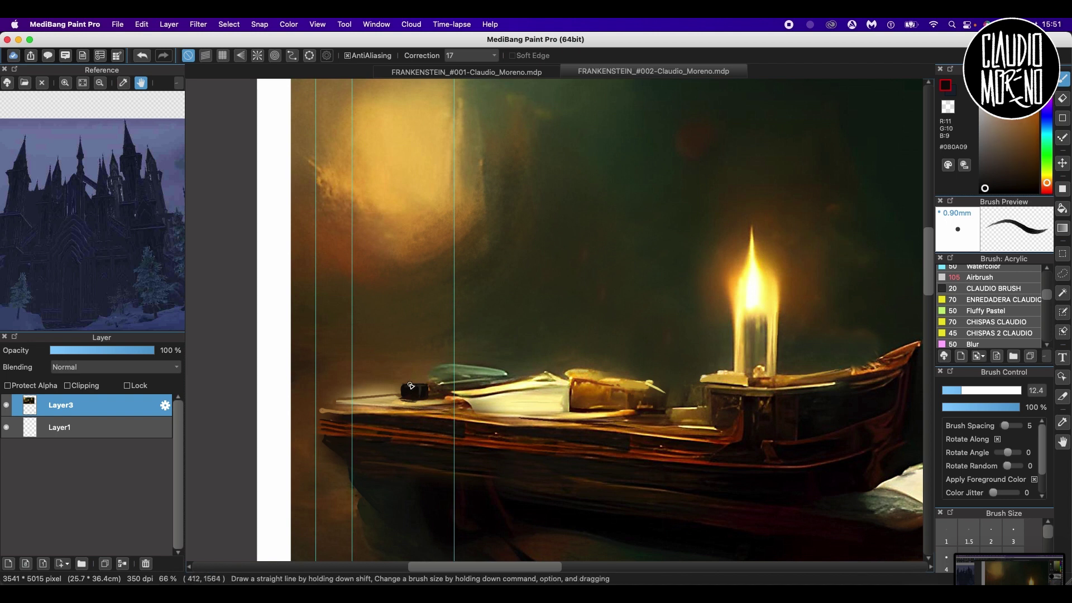
- Refine the inkwell and the desk surface around it with the Acrylic brush at size 12.4, using dark and brown tones sampled from the painting
{"action": "left_click", "coordinate": [453, 390], "text": "alt"}
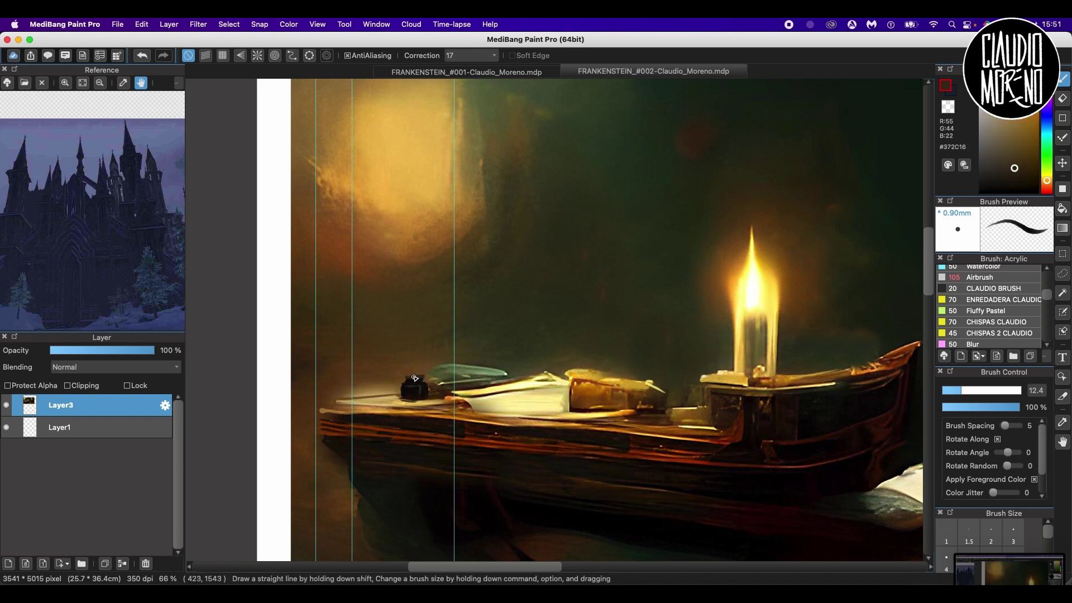
{"action": "left_click", "coordinate": [731, 399], "text": "alt"}
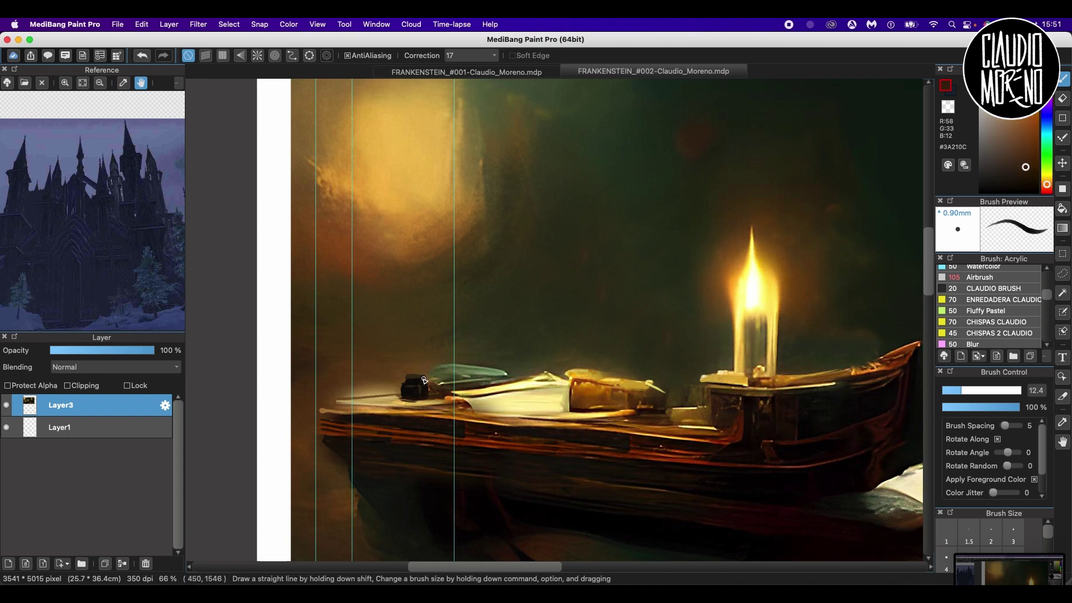
{"action": "left_click", "coordinate": [402, 389], "text": "alt"}
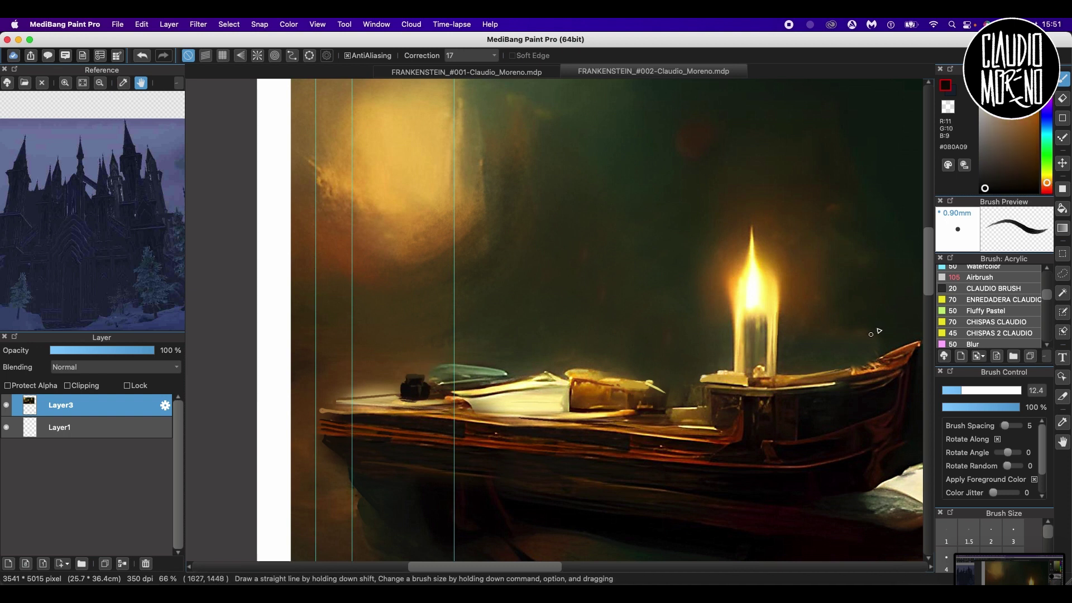
{"action": "left_click", "coordinate": [416, 411], "text": "alt"}
{"action": "left_click", "coordinate": [427, 408], "text": "alt"}
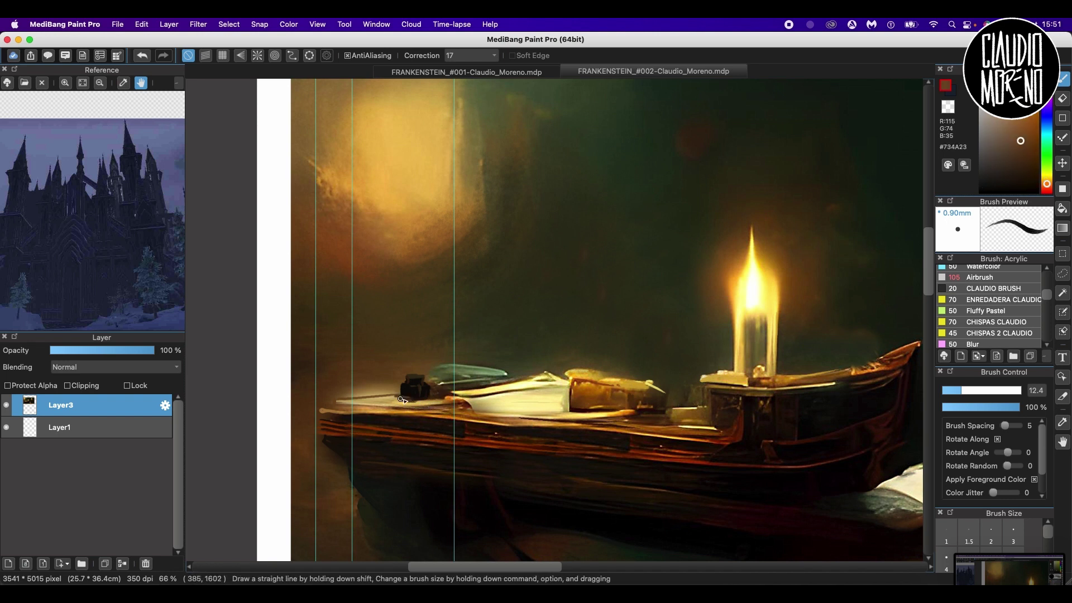
{"action": "left_click", "coordinate": [423, 392], "text": "alt"}
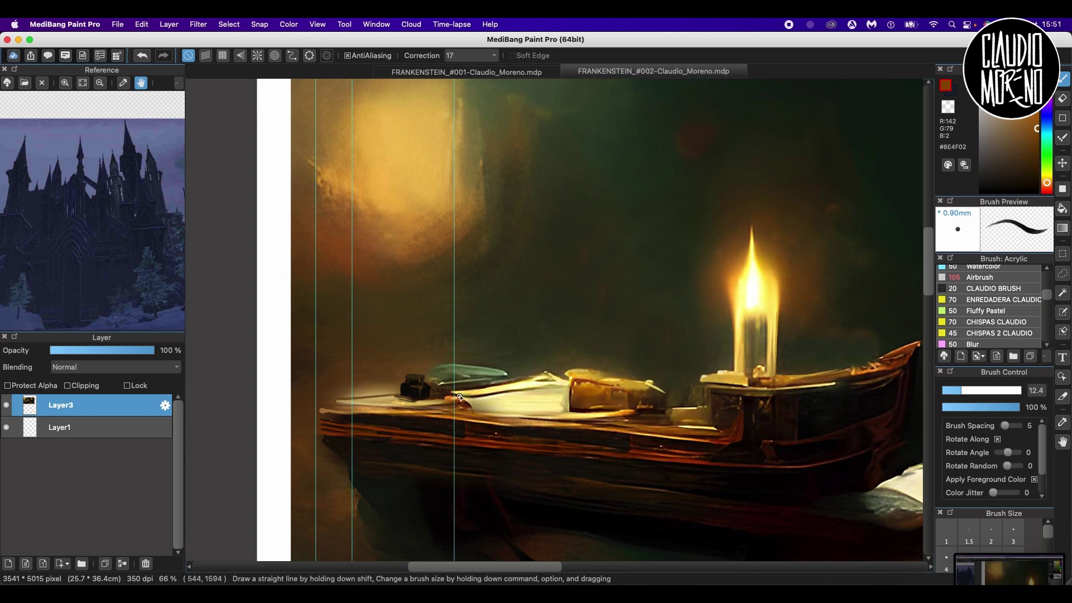
- Repaint the surface and edges of the open white pages on the desk with cream tones sampled from them
{"action": "left_click", "coordinate": [428, 400], "text": "alt"}
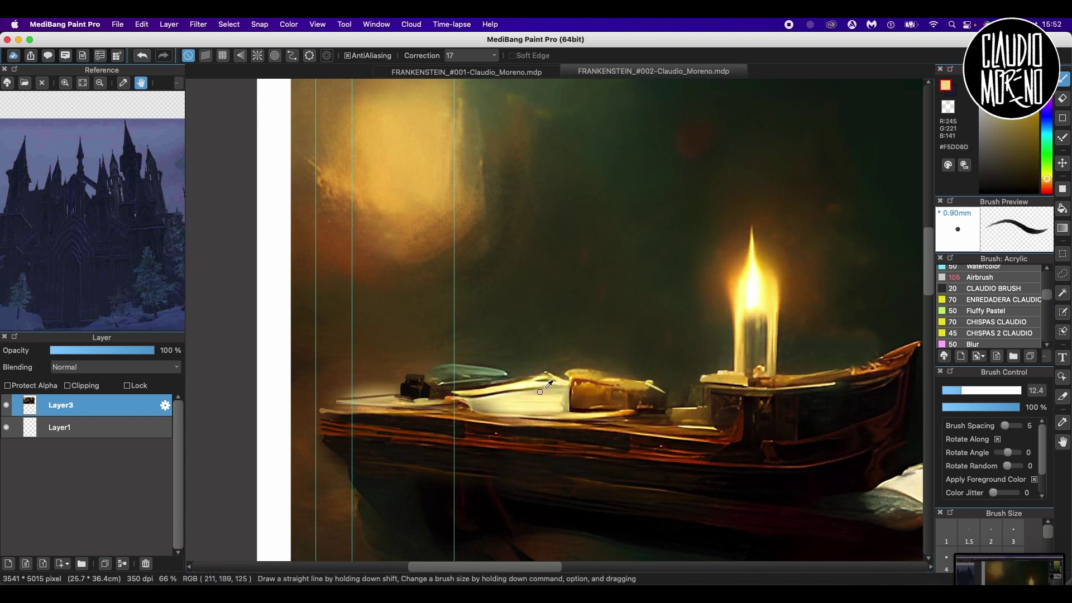
{"action": "left_click", "coordinate": [558, 387], "text": "alt"}
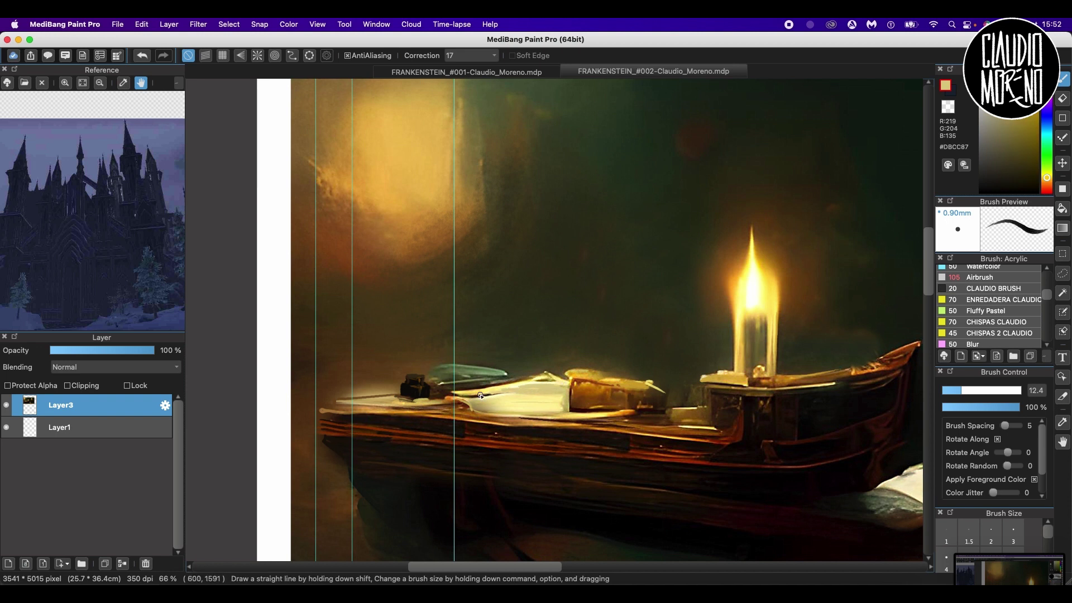
{"action": "left_click", "coordinate": [522, 398], "text": "alt"}
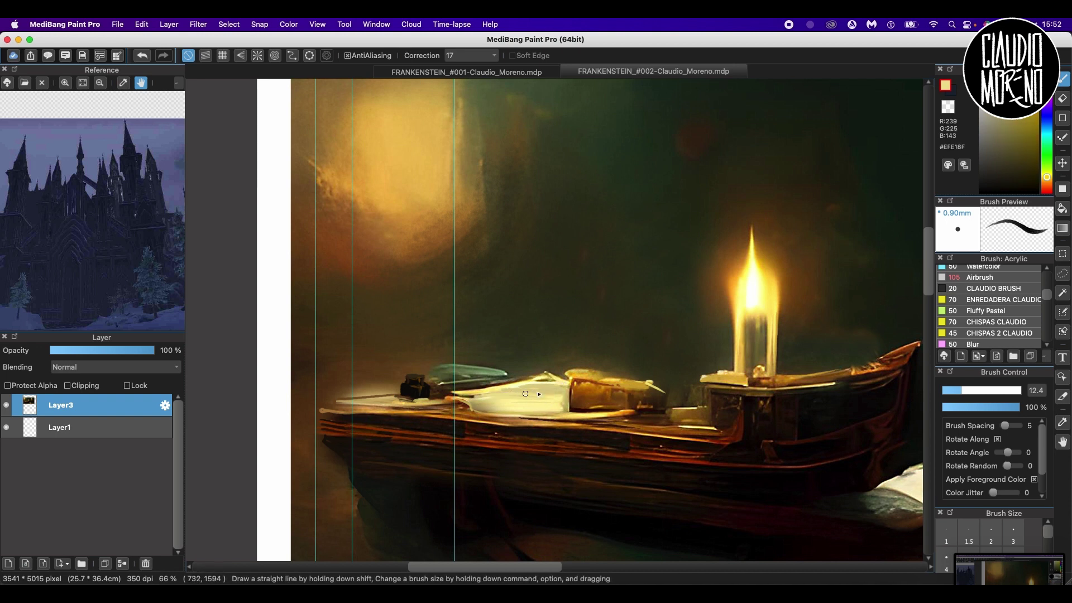
- Paint a golden highlight along the top edge of the brown book and sample a dark brown for its shaded end
{"action": "left_click", "coordinate": [589, 372], "text": "alt"}
{"action": "left_click_drag", "start_coordinate": [591, 373], "coordinate": [652, 381]}
{"action": "left_click", "coordinate": [667, 406], "text": "alt"}
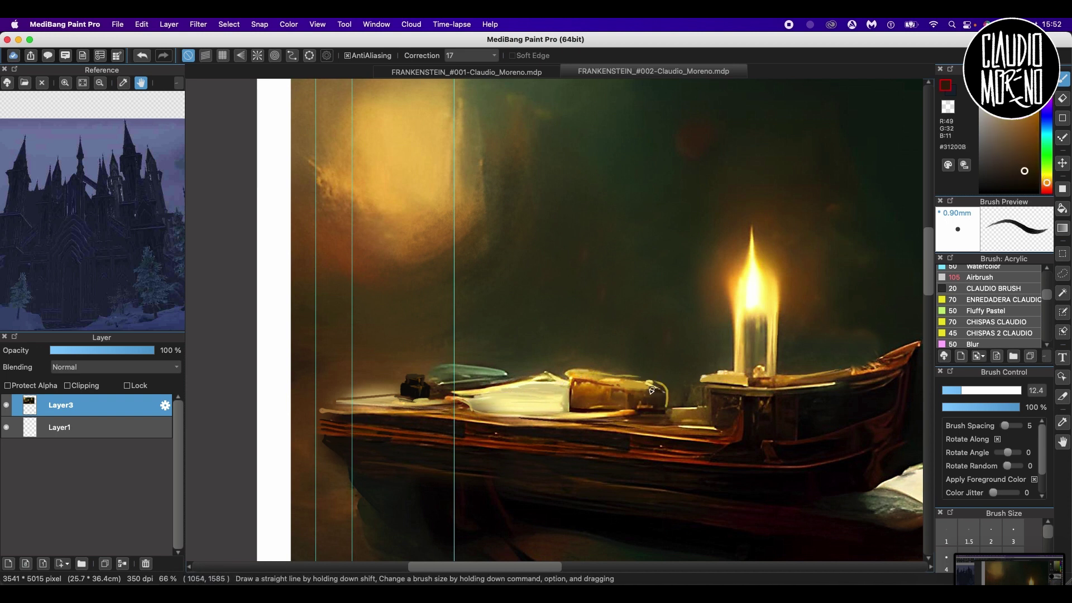
- Switch to the Oil CLAUDIO brush at size 29 and 23% opacity and blend the brown book's surface
{"action": "key", "text": "b"}
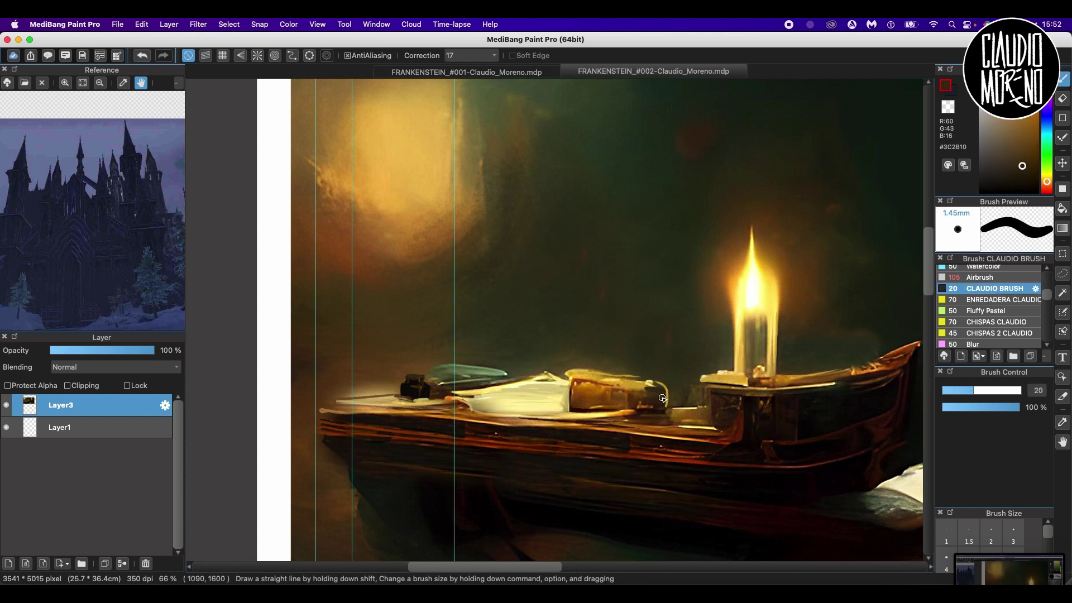
{"action": "scroll", "coordinate": [1005, 302], "scroll_direction": "up", "scroll_amount": 3}
{"action": "left_click", "coordinate": [1005, 292]}
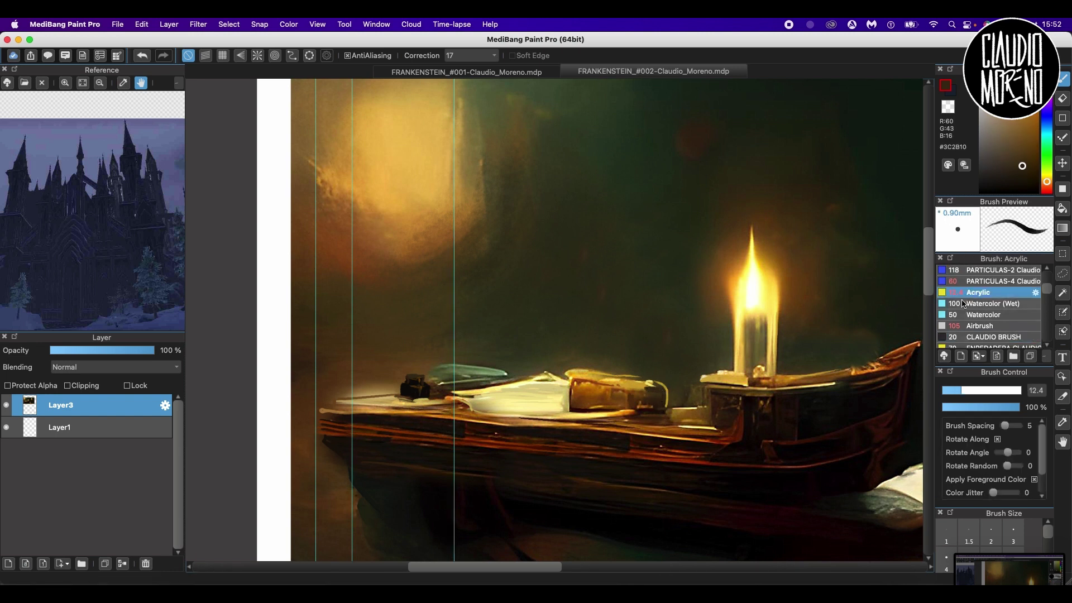
{"action": "scroll", "coordinate": [1023, 292], "scroll_direction": "up", "scroll_amount": 2}
{"action": "left_click", "coordinate": [1000, 282]}
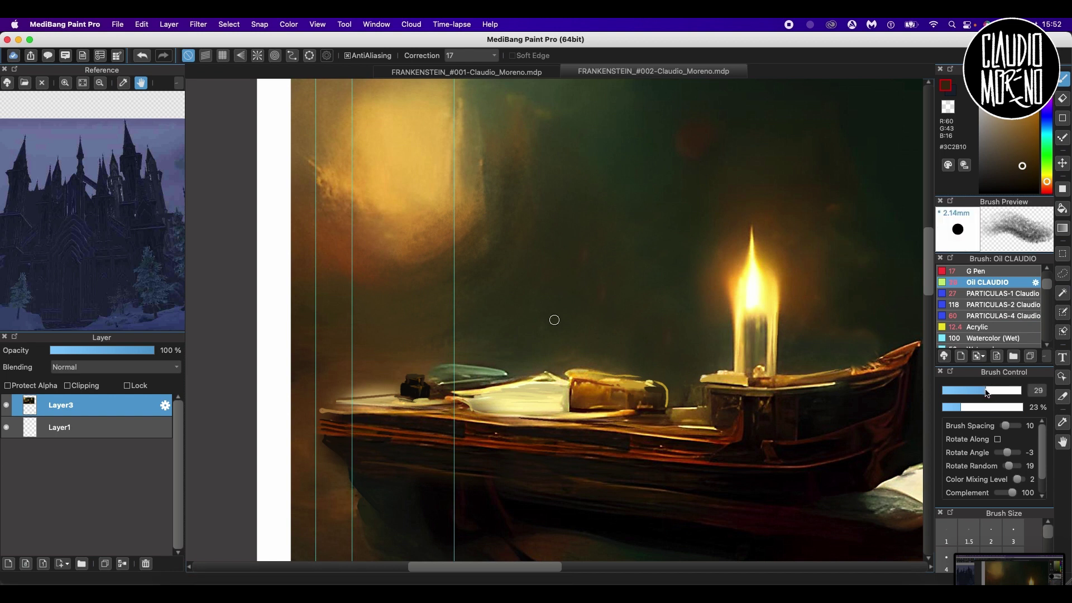
{"action": "right_click", "coordinate": [655, 398]}
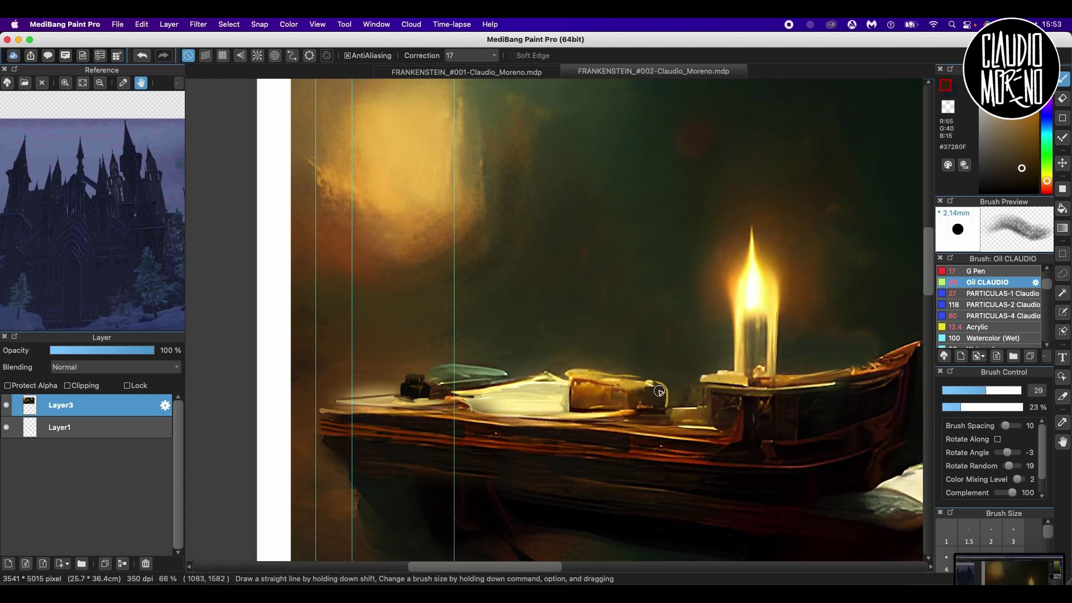
{"action": "left_click_drag", "start_coordinate": [659, 391], "coordinate": [575, 379]}
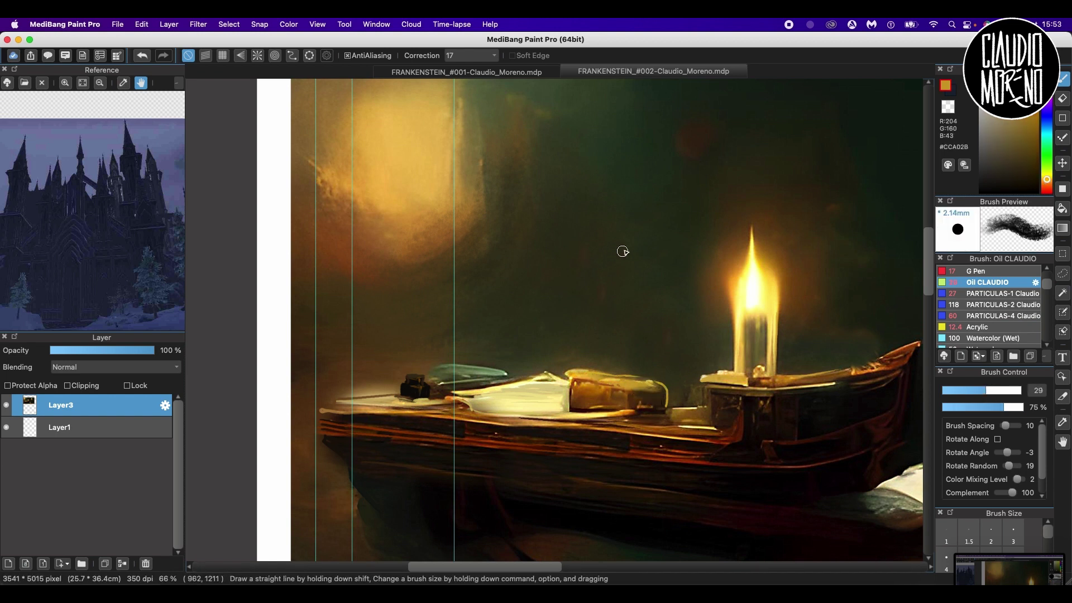
- Blend the edge of the round yellow glow into the dark background with the Oil CLAUDIO brush at size 96 and 53% opacity
{"action": "left_click", "coordinate": [1008, 390]}
{"action": "right_click", "coordinate": [471, 198]}
{"action": "mouse_move", "coordinate": [475, 178]}
{"action": "left_mouse_down"}
{"action": "mouse_move", "coordinate": [546, 295]}
{"action": "mouse_move", "coordinate": [499, 211]}
{"action": "mouse_move", "coordinate": [468, 192]}
{"action": "mouse_move", "coordinate": [468, 169]}
{"action": "mouse_move", "coordinate": [484, 178]}
{"action": "mouse_move", "coordinate": [451, 213]}
{"action": "mouse_move", "coordinate": [484, 218]}
{"action": "mouse_move", "coordinate": [469, 226]}
{"action": "mouse_move", "coordinate": [516, 136]}
{"action": "mouse_move", "coordinate": [443, 253]}
{"action": "mouse_move", "coordinate": [357, 227]}
{"action": "mouse_move", "coordinate": [416, 217]}
{"action": "mouse_move", "coordinate": [425, 243]}
{"action": "mouse_move", "coordinate": [351, 254]}
{"action": "mouse_move", "coordinate": [452, 254]}
{"action": "mouse_move", "coordinate": [520, 185]}
{"action": "mouse_move", "coordinate": [535, 247]}
{"action": "left_mouse_up"}
{"action": "key", "text": "super+z"}
{"action": "left_click", "coordinate": [985, 407]}
{"action": "left_click", "coordinate": [1011, 390]}
{"action": "left_click_drag", "start_coordinate": [453, 143], "coordinate": [486, 170]}
- Paint the shadows beneath the desk and on its side panels with sampled dark tones, reducing the Oil CLAUDIO brush from size 96 to 28
{"action": "left_click_drag", "start_coordinate": [679, 277], "coordinate": [594, 133]}
{"action": "right_click", "coordinate": [337, 488]}
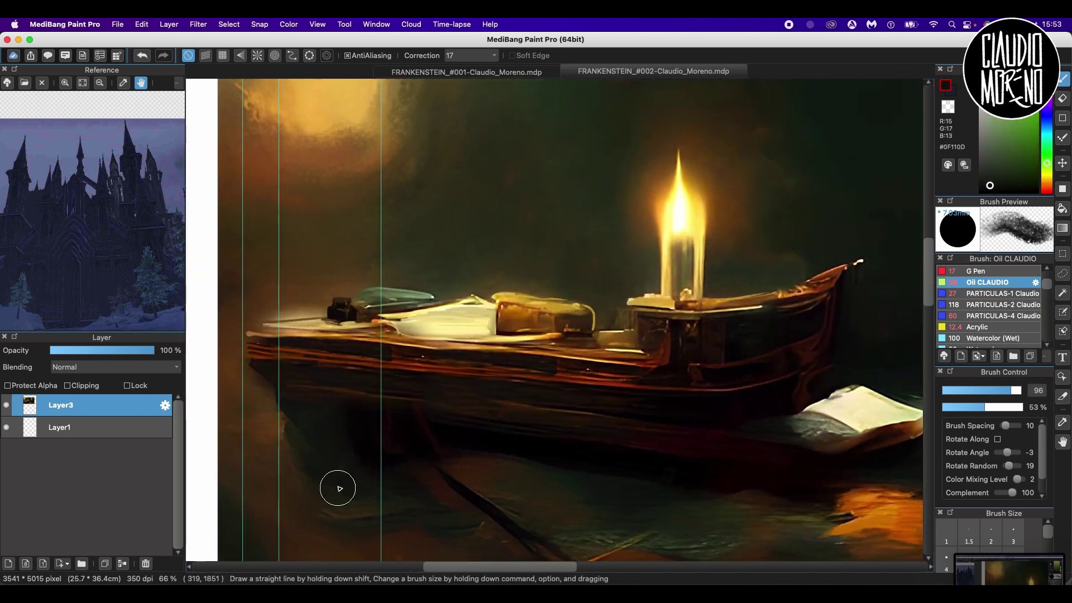
{"action": "left_click", "coordinate": [476, 410], "text": "alt"}
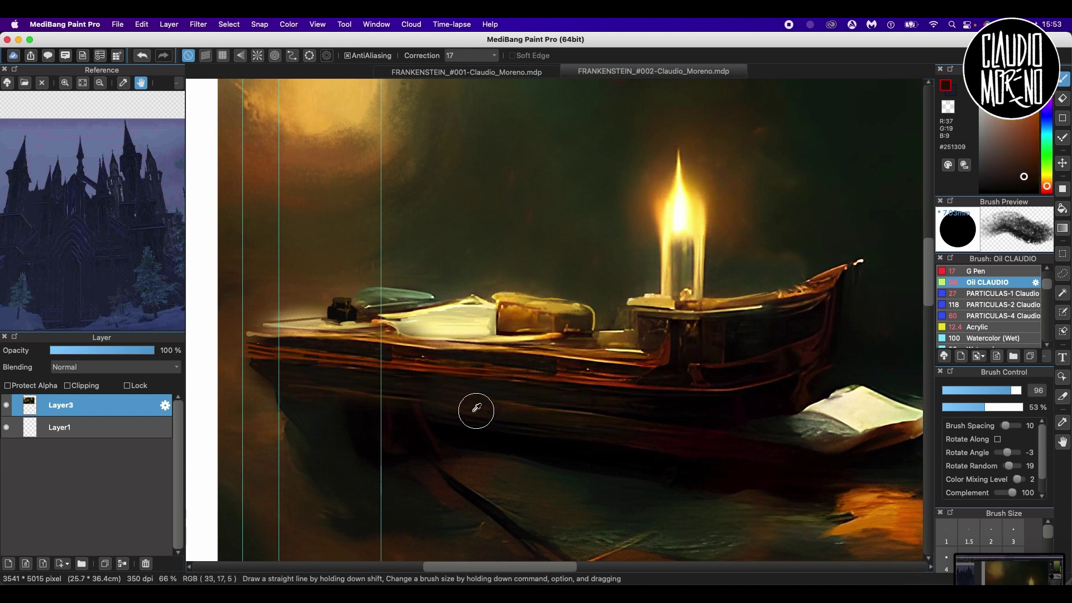
{"action": "left_click", "coordinate": [687, 433], "text": "alt"}
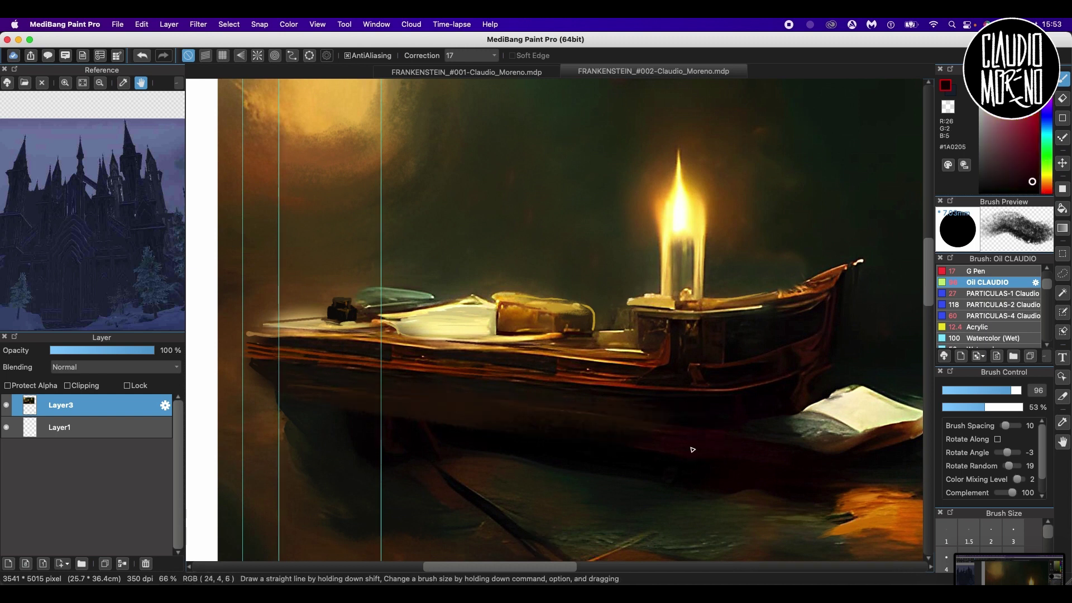
{"action": "left_click", "coordinate": [682, 411], "text": "alt"}
{"action": "left_click", "coordinate": [758, 334], "text": "alt"}
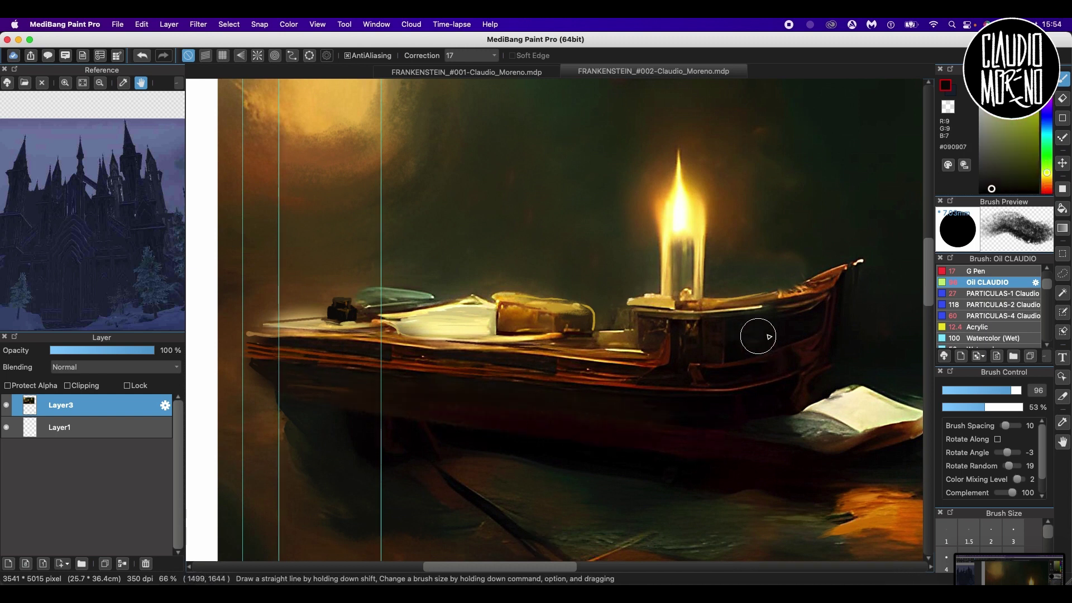
{"action": "left_click", "coordinate": [724, 353], "text": "alt"}
{"action": "left_click", "coordinate": [984, 390]}
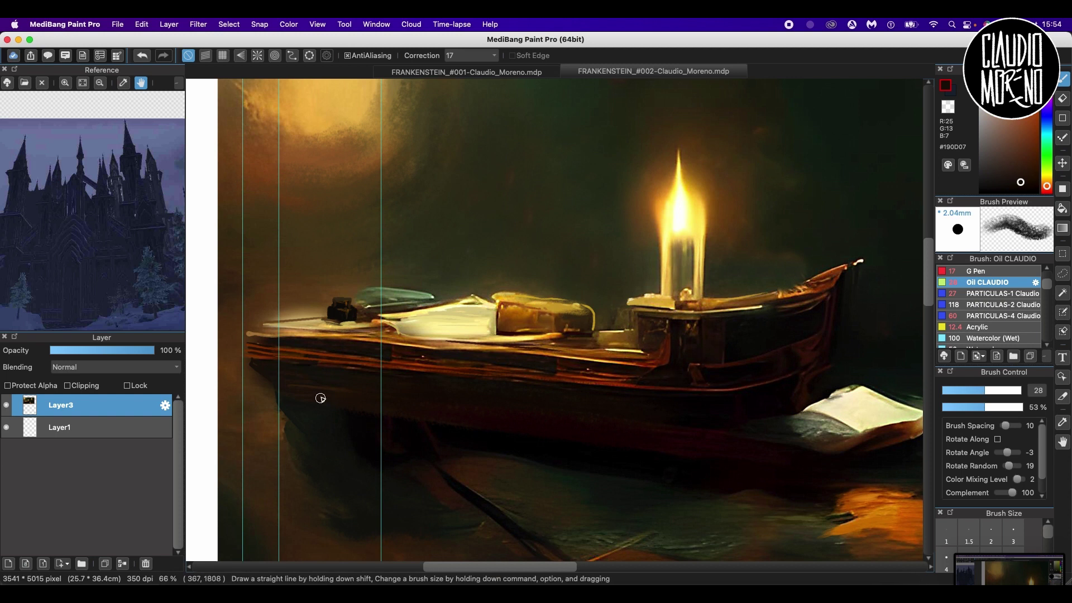
- Switch to the Acrylic brush and touch up the highlights on the desk's curved tip and the brown book's top contour
{"action": "left_click", "coordinate": [978, 326]}
{"action": "left_click", "coordinate": [838, 276], "text": "alt"}
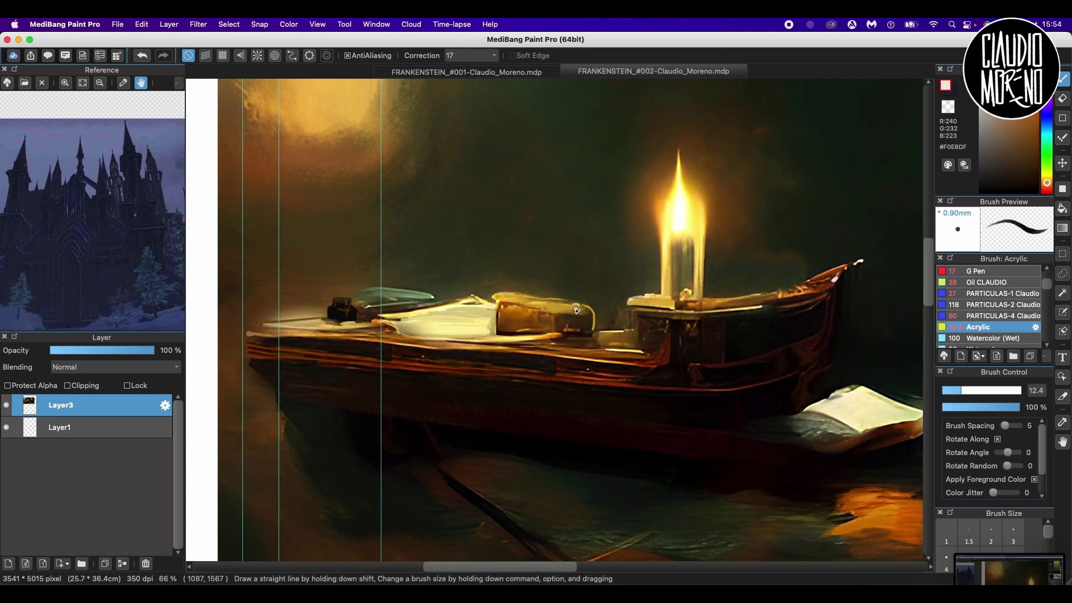
{"action": "left_click", "coordinate": [506, 294], "text": "alt"}
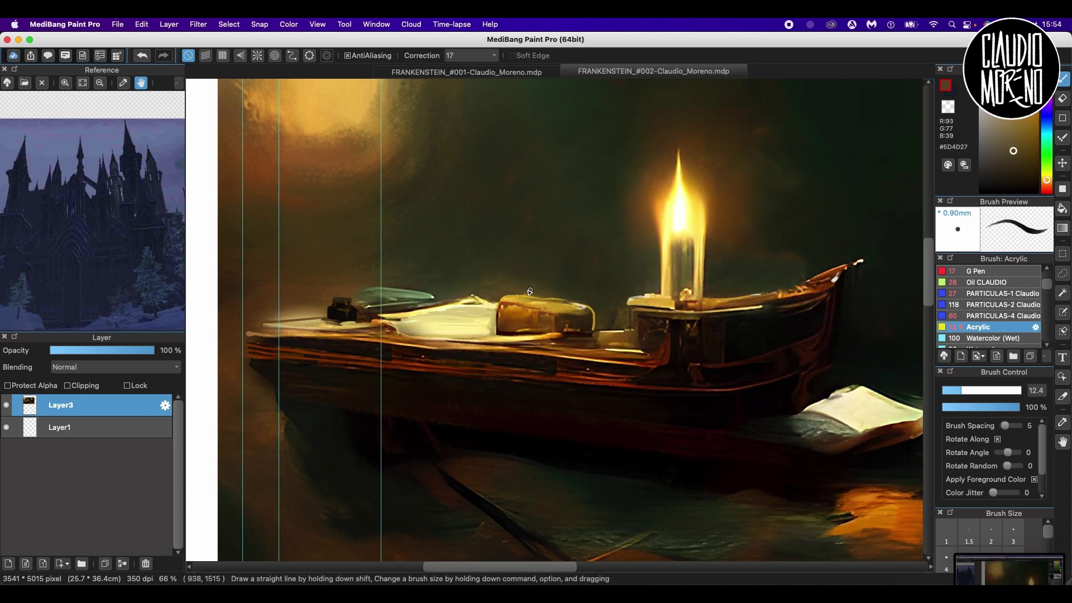
- Sharpen the brown book's outline and shading with golden and dark brown tones sampled from the painting
{"action": "key", "text": "Right"}
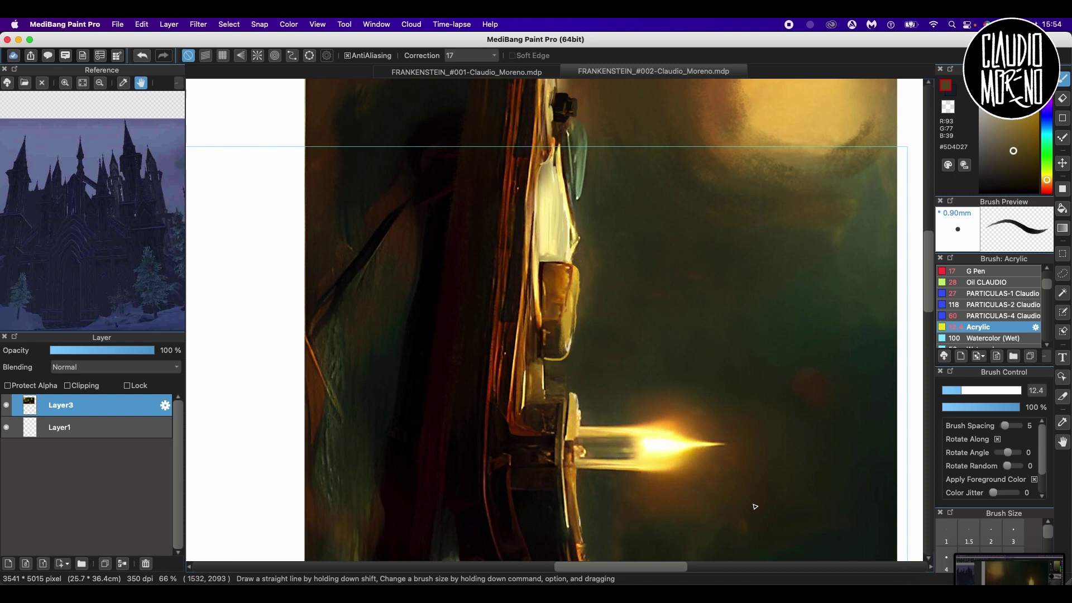
{"action": "left_click", "coordinate": [572, 319], "text": "alt"}
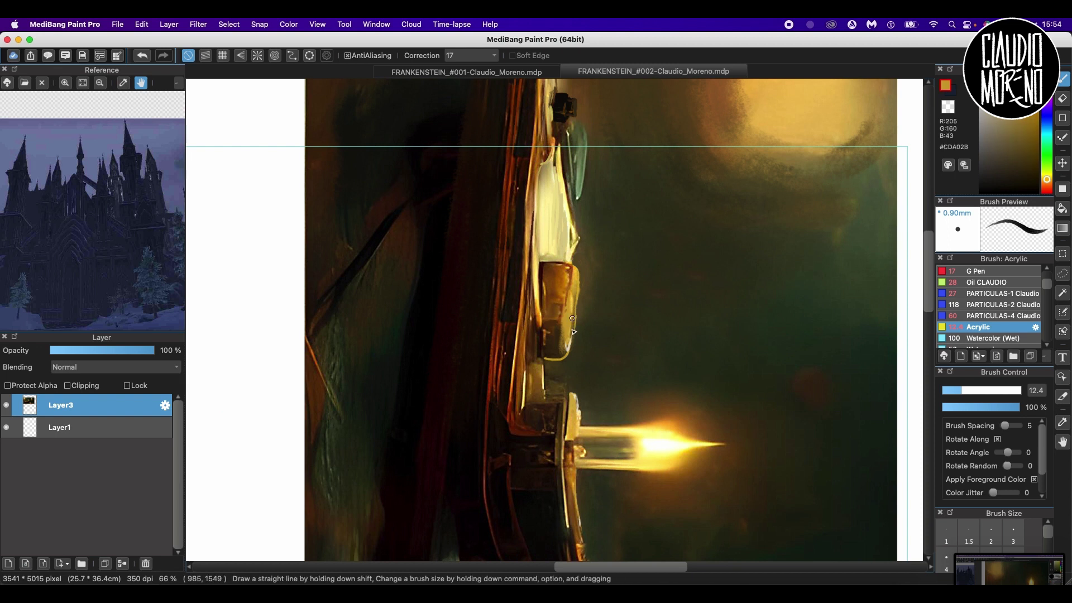
{"action": "left_click", "coordinate": [667, 428], "text": "alt"}
{"action": "left_click", "coordinate": [578, 287], "text": "alt"}
{"action": "key", "text": "super+Left"}
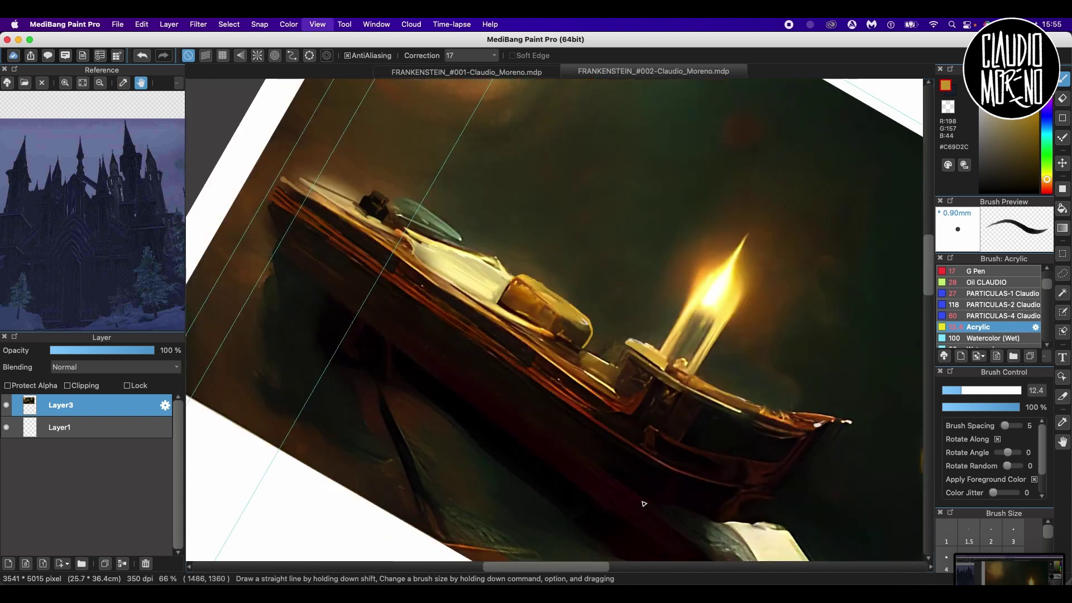
{"action": "left_click", "coordinate": [592, 331], "text": "alt"}
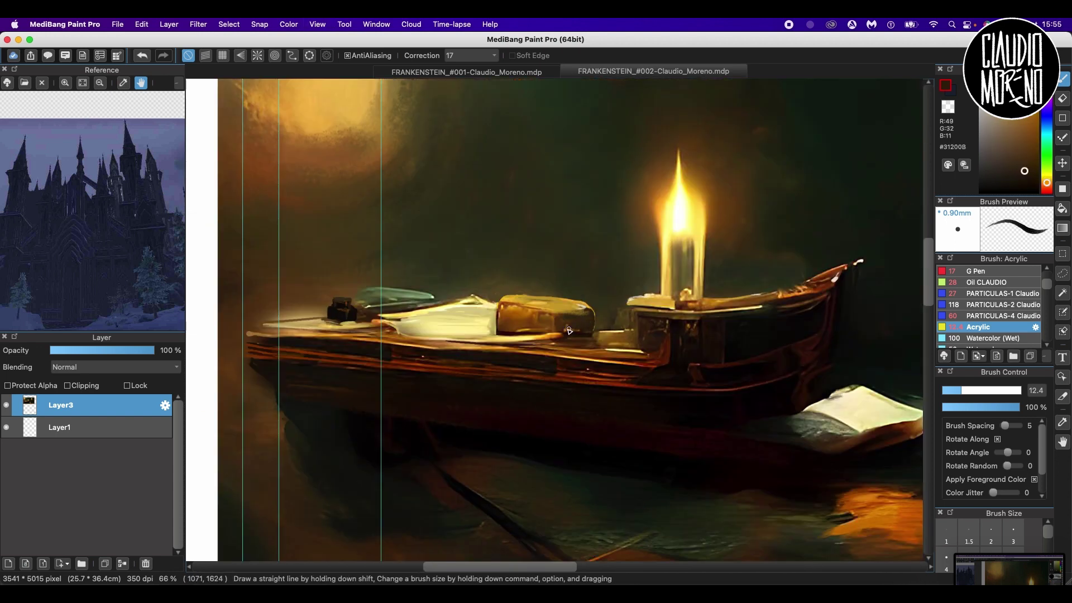
- Clean up the pointed corner of the open pages next to the inkwell with sampled cream and brown tones
{"action": "left_click", "coordinate": [377, 318], "text": "alt"}
{"action": "left_click", "coordinate": [407, 321], "text": "alt"}
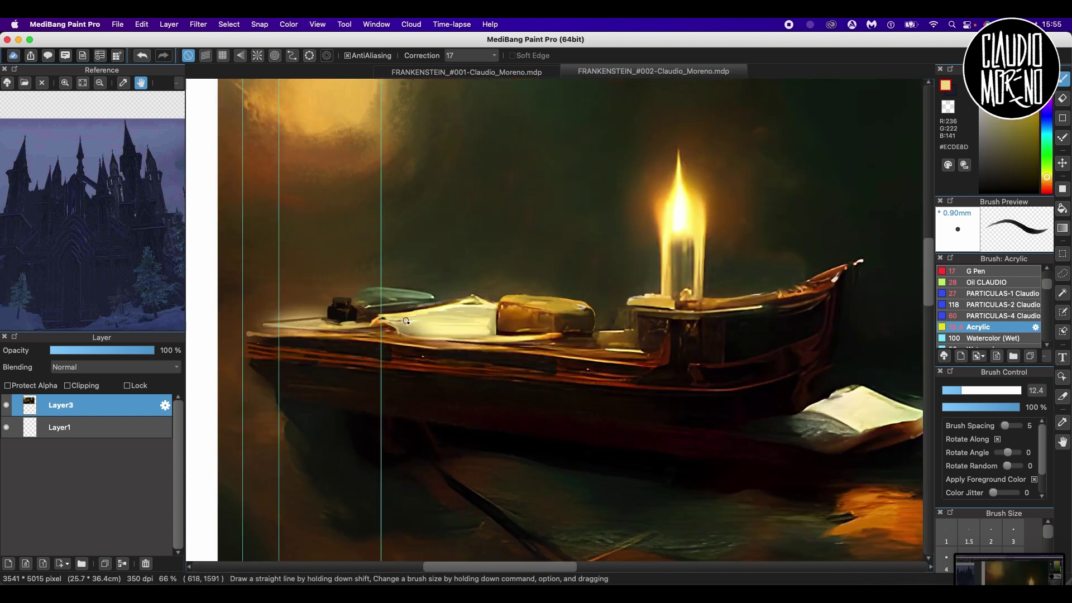
{"action": "left_click", "coordinate": [378, 322], "text": "alt"}
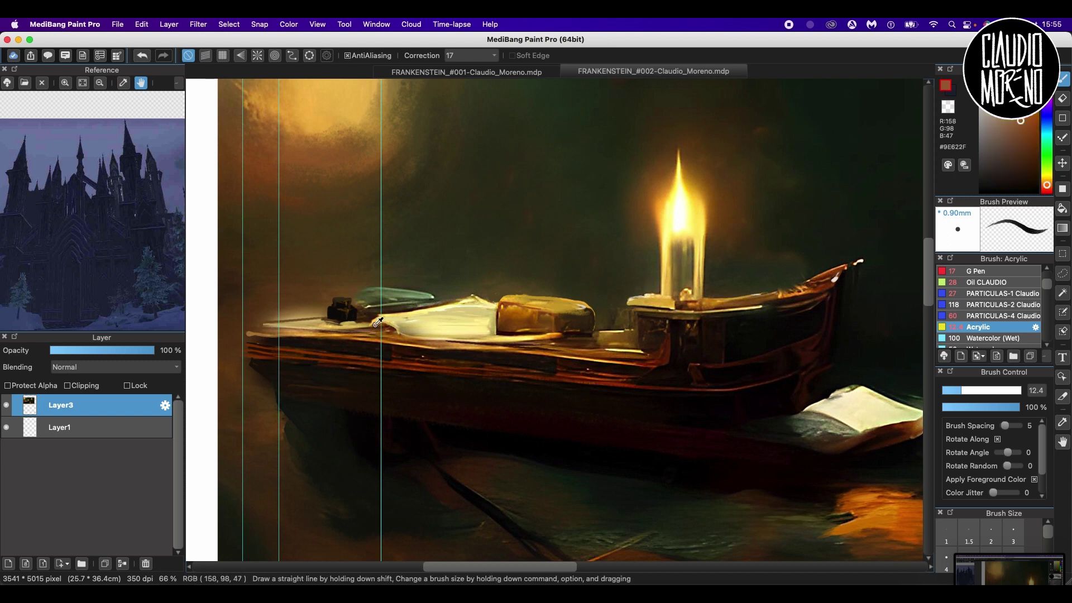
{"action": "left_click", "coordinate": [373, 319], "text": "alt"}
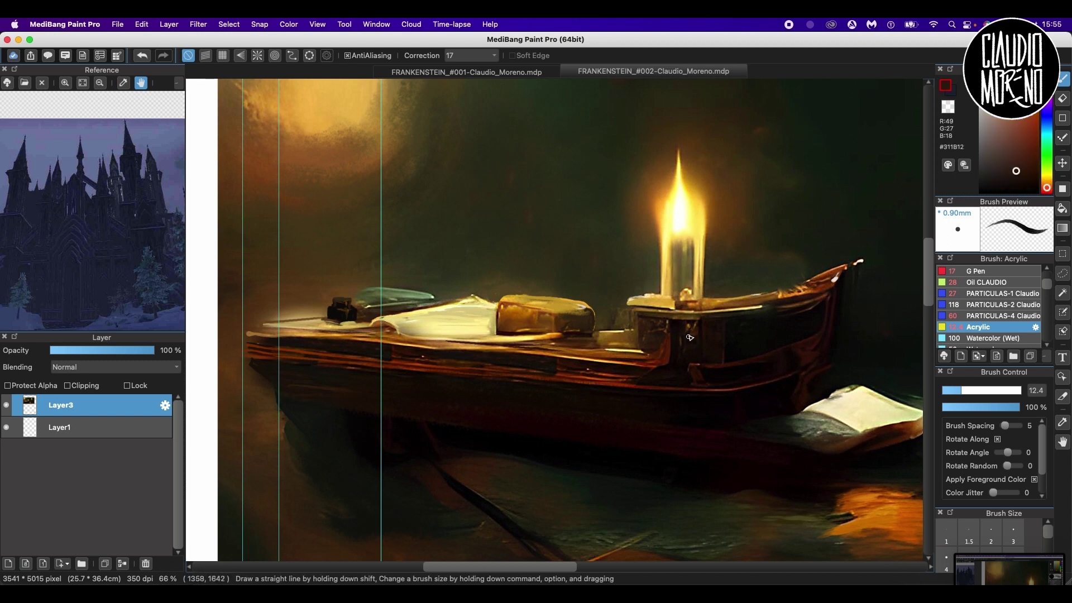
- Paint a slanted dark brown pen standing in the inkwell and sample a warm brown for its lit side
{"action": "left_click", "coordinate": [642, 349], "text": "alt"}
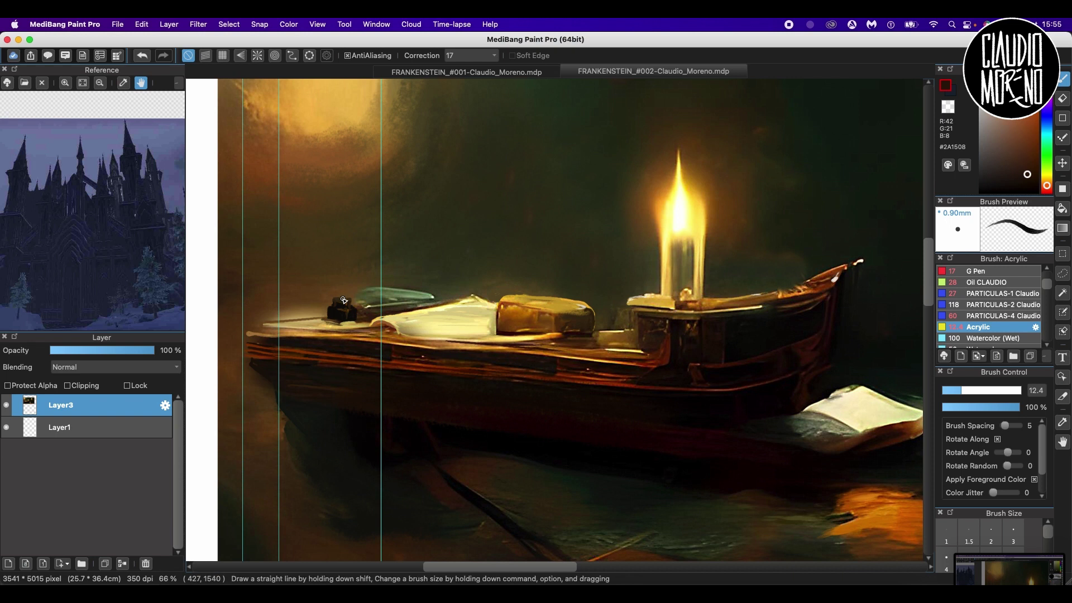
{"action": "left_click_drag", "start_coordinate": [343, 300], "coordinate": [359, 243]}
{"action": "left_click", "coordinate": [539, 327], "text": "alt"}
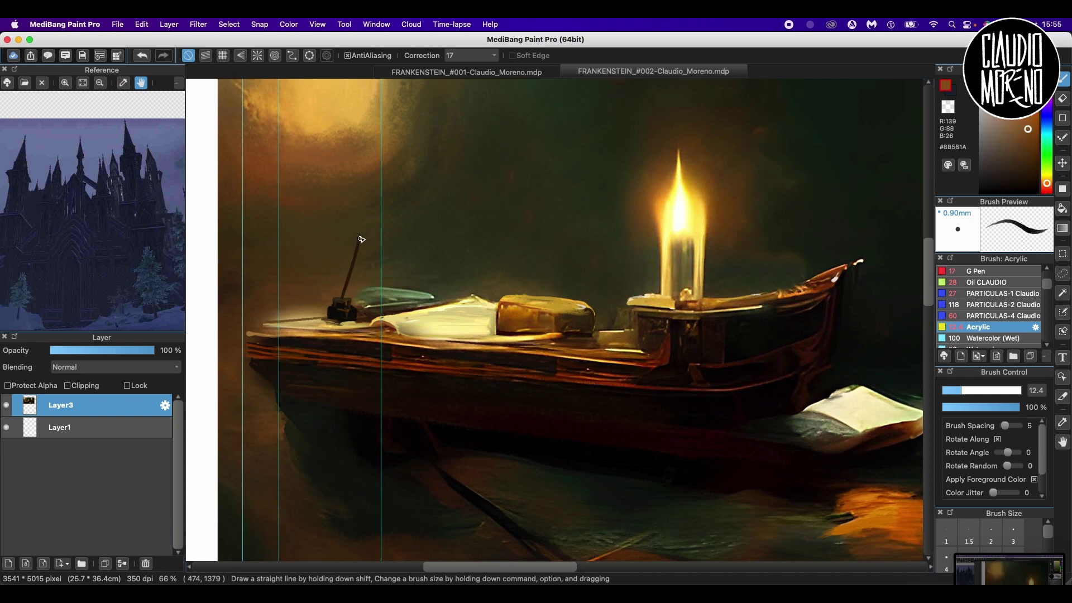
- Add warm highlights to the brown book and the inkwell using golden and pale yellow tones sampled from the candle area
{"action": "left_click", "coordinate": [655, 301], "text": "alt"}
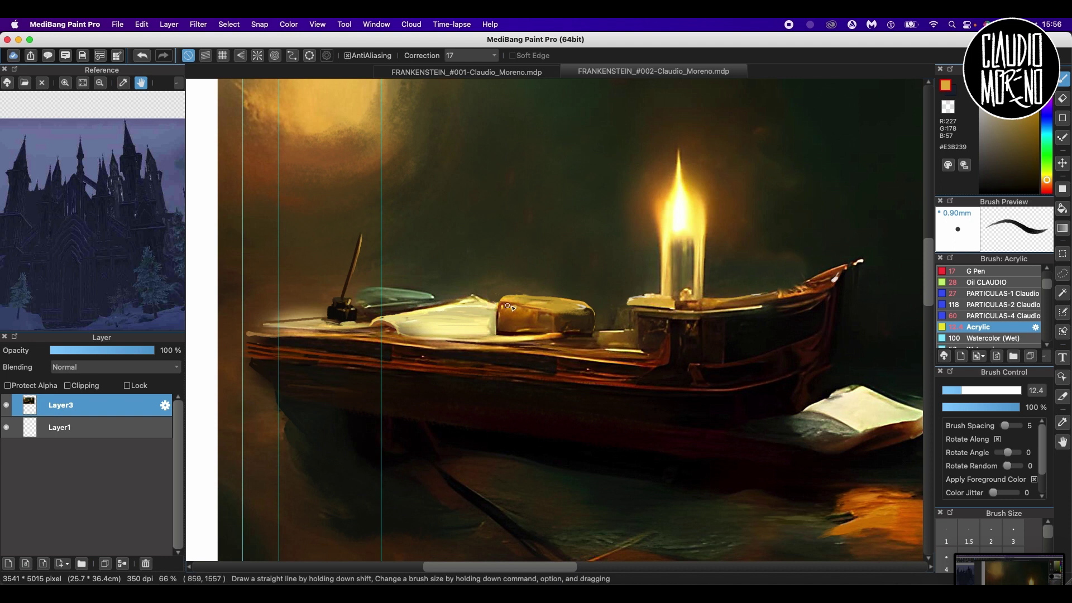
{"action": "left_click", "coordinate": [685, 228], "text": "alt"}
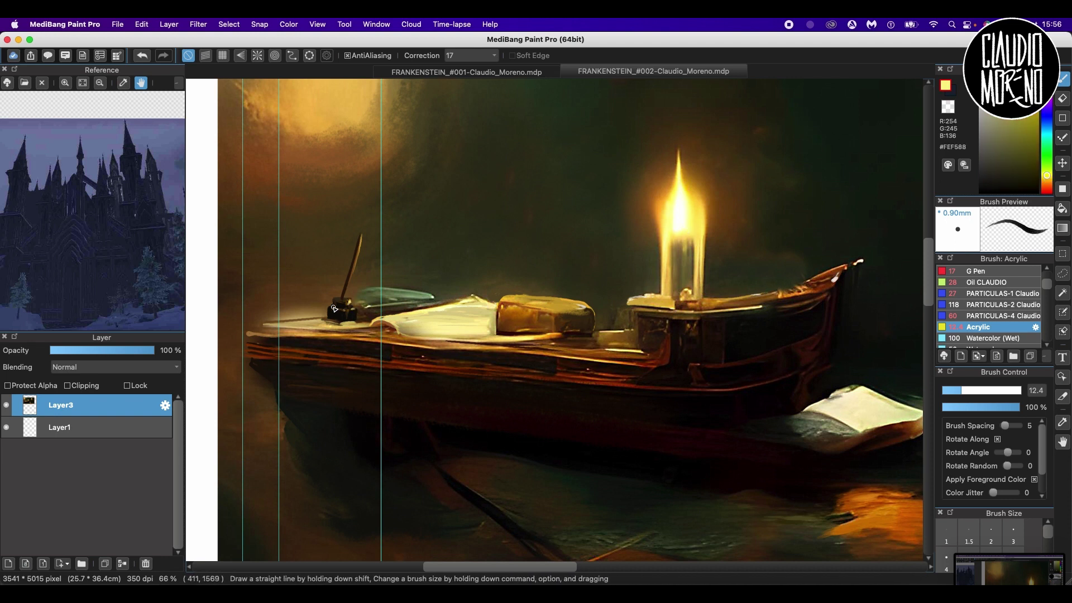
{"action": "key", "text": "super+minus"}
{"action": "key", "text": "super+plus"}
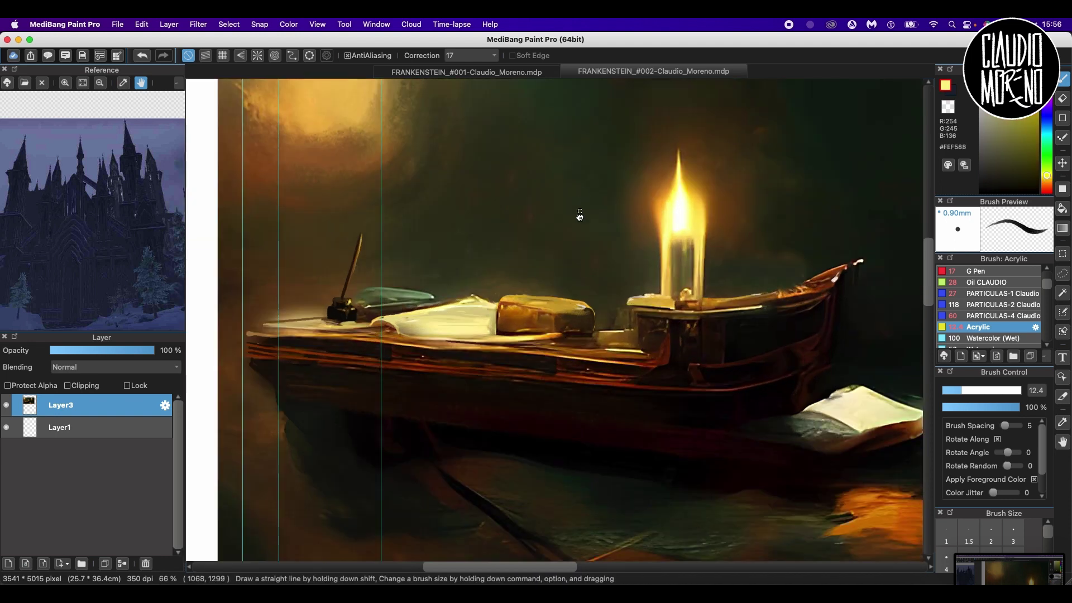
{"action": "left_click_drag", "start_coordinate": [579, 215], "coordinate": [600, 328]}
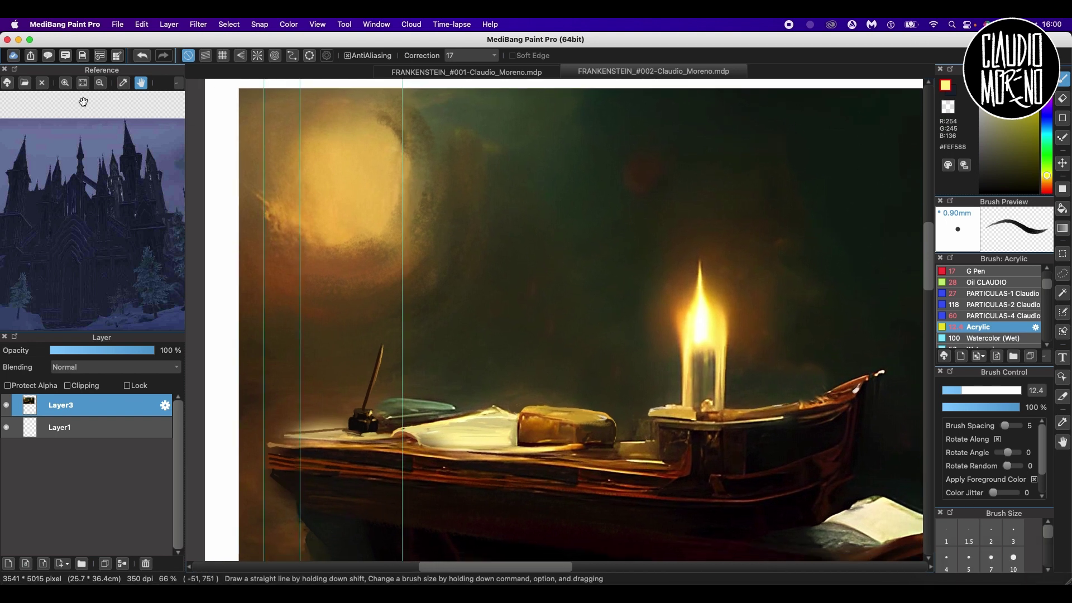
- Load the brass porthole picture from the Downloads folder as the new reference image
{"action": "left_click", "coordinate": [24, 84]}
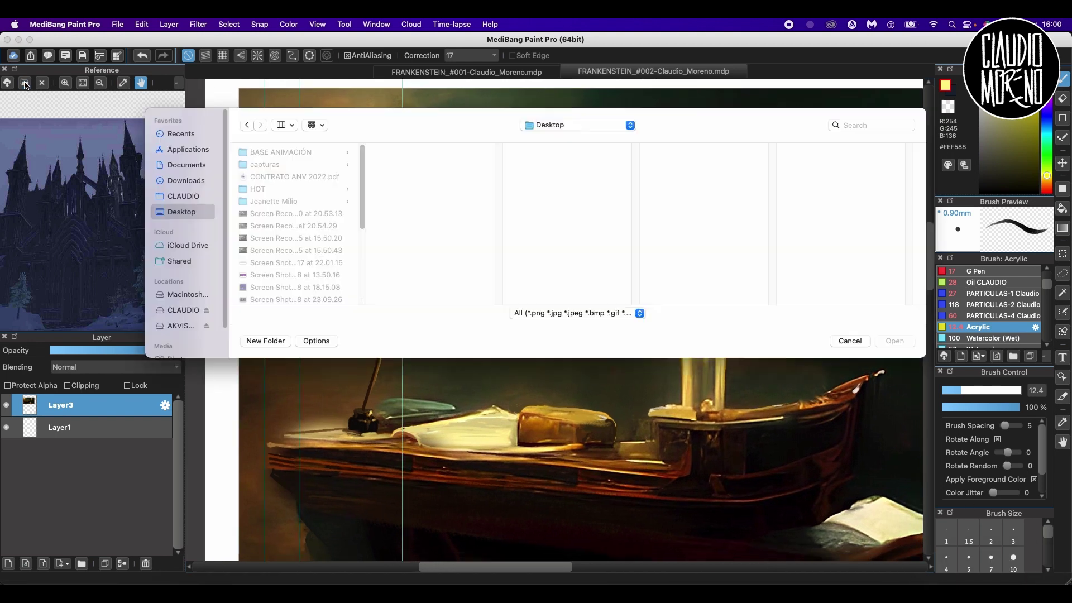
{"action": "left_click", "coordinate": [184, 180]}
{"action": "scroll", "coordinate": [280, 182], "scroll_direction": "down", "scroll_amount": 15}
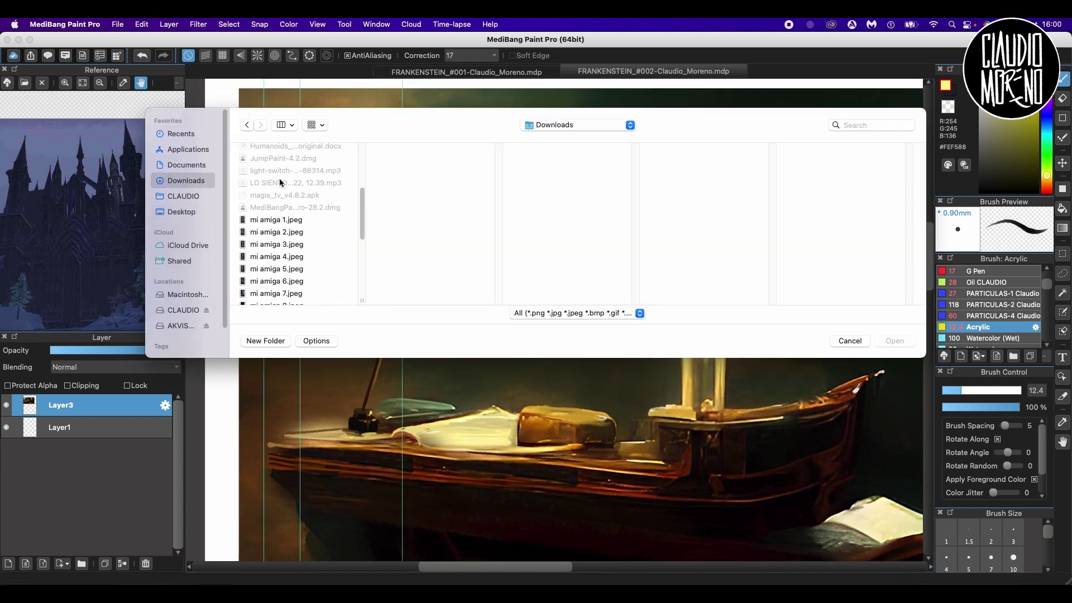
{"action": "scroll", "coordinate": [281, 183], "scroll_direction": "up", "scroll_amount": 5}
{"action": "left_click", "coordinate": [279, 235]}
{"action": "left_click", "coordinate": [888, 340]}
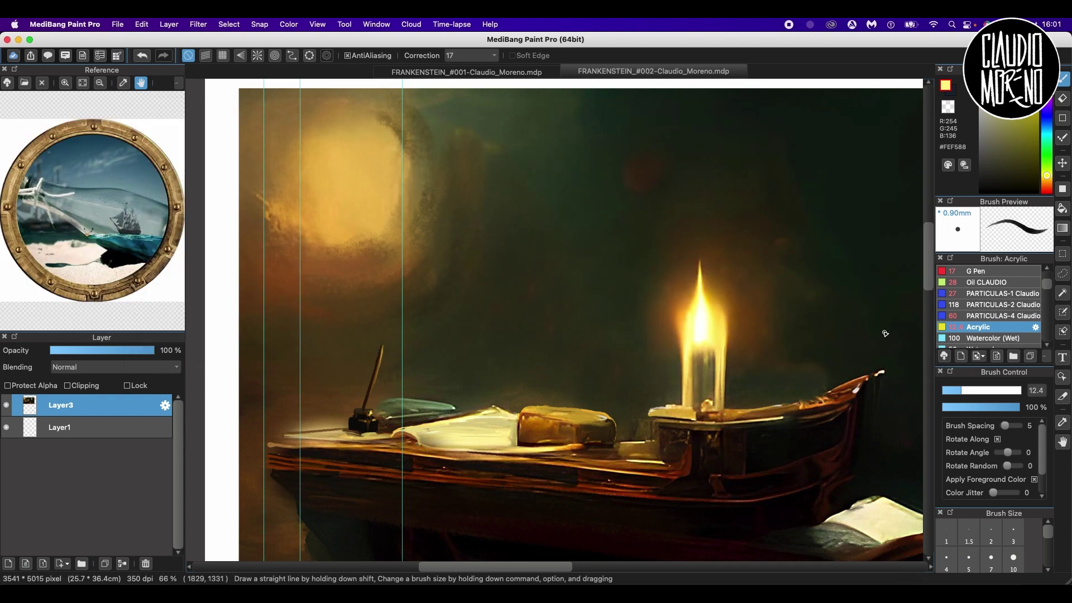
- Draw a circle around the round glow on a new layer with the G Pen, ellipse snap and a sampled dark olive
{"action": "left_click", "coordinate": [309, 56]}
{"action": "left_click_drag", "start_coordinate": [269, 110], "coordinate": [415, 258]}
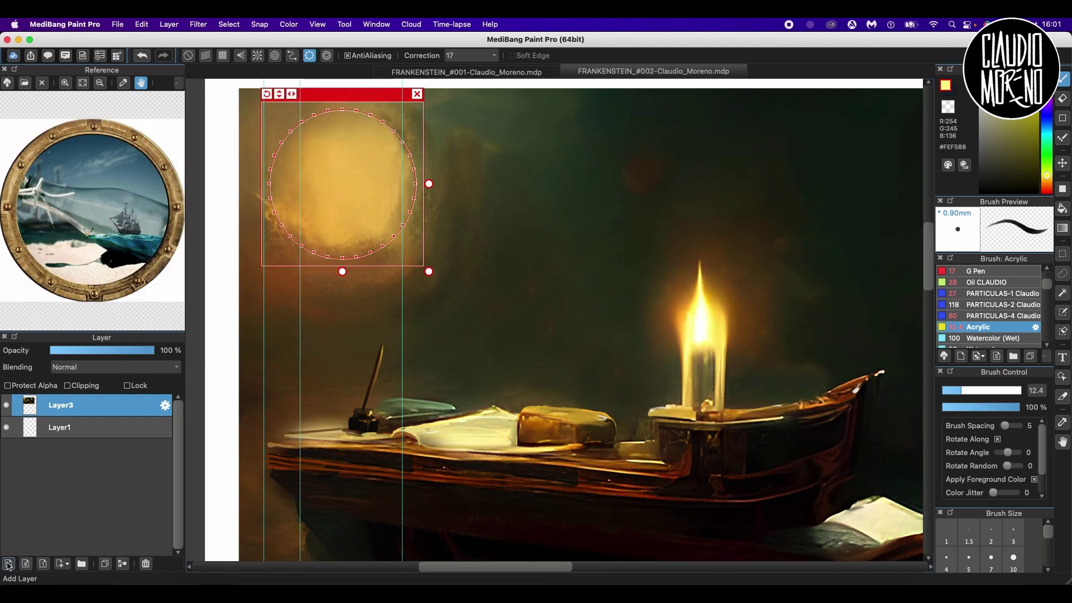
{"action": "left_click", "coordinate": [8, 564]}
{"action": "left_click", "coordinate": [986, 283]}
{"action": "left_click", "coordinate": [984, 272]}
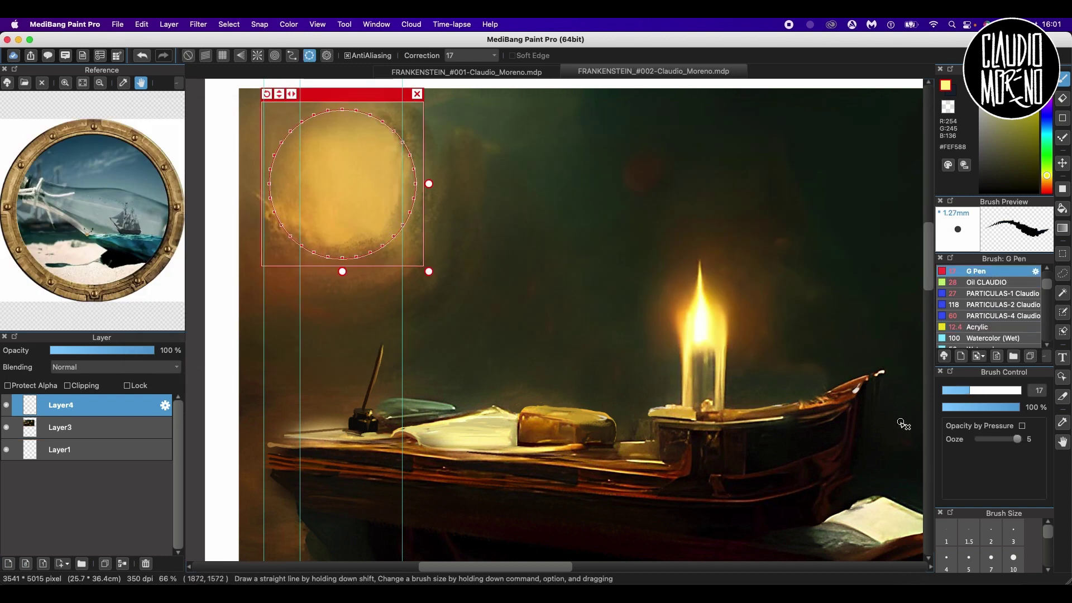
{"action": "right_click", "coordinate": [909, 383]}
{"action": "mouse_move", "coordinate": [403, 138]}
{"action": "left_mouse_down"}
{"action": "mouse_move", "coordinate": [420, 174]}
{"action": "mouse_move", "coordinate": [390, 451]}
{"action": "left_mouse_up"}
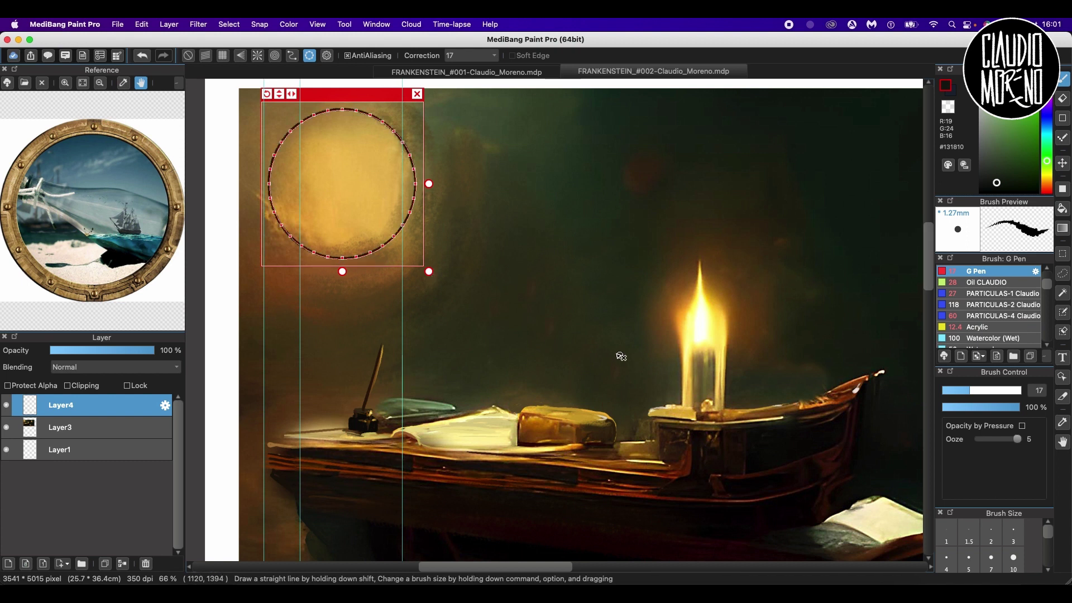
{"action": "right_click", "coordinate": [456, 351]}
{"action": "key", "text": "super+z"}
{"action": "right_click", "coordinate": [447, 247]}
{"action": "mouse_move", "coordinate": [403, 227]}
{"action": "left_mouse_down"}
{"action": "mouse_move", "coordinate": [367, 124]}
{"action": "mouse_move", "coordinate": [399, 143]}
{"action": "left_mouse_up"}
- Shrink the ellipse guide and draw two thinner concentric circles inside the ring with the G Pen at size 9.7
{"action": "left_click_drag", "start_coordinate": [428, 271], "coordinate": [421, 265]}
{"action": "left_click", "coordinate": [956, 390]}
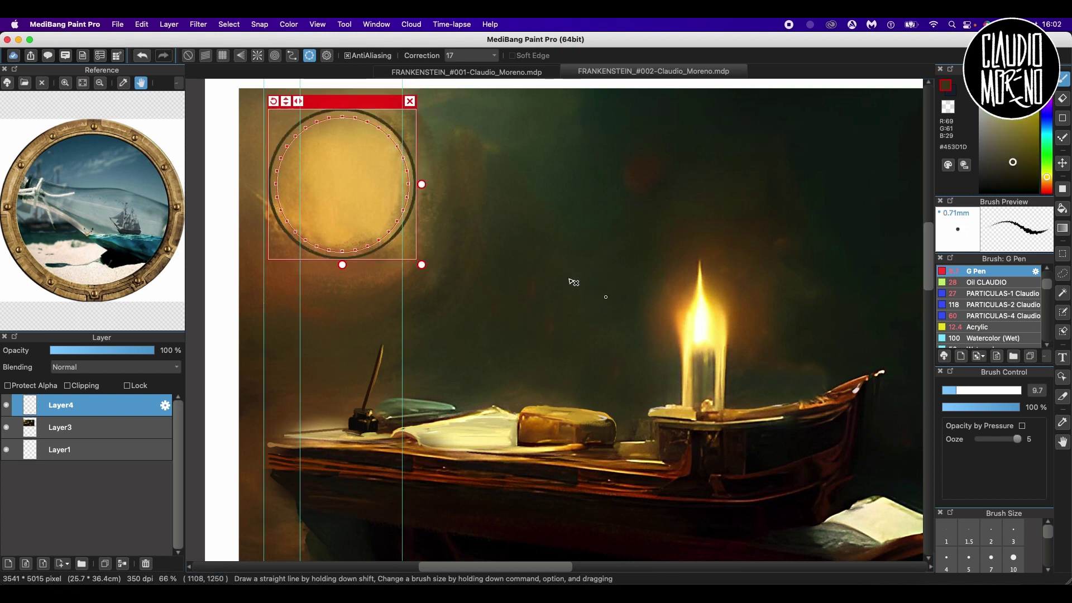
{"action": "mouse_move", "coordinate": [403, 209]}
{"action": "left_mouse_down"}
{"action": "mouse_move", "coordinate": [390, 229]}
{"action": "mouse_move", "coordinate": [398, 147]}
{"action": "left_mouse_up"}
{"action": "left_click_drag", "start_coordinate": [422, 264], "coordinate": [417, 261]}
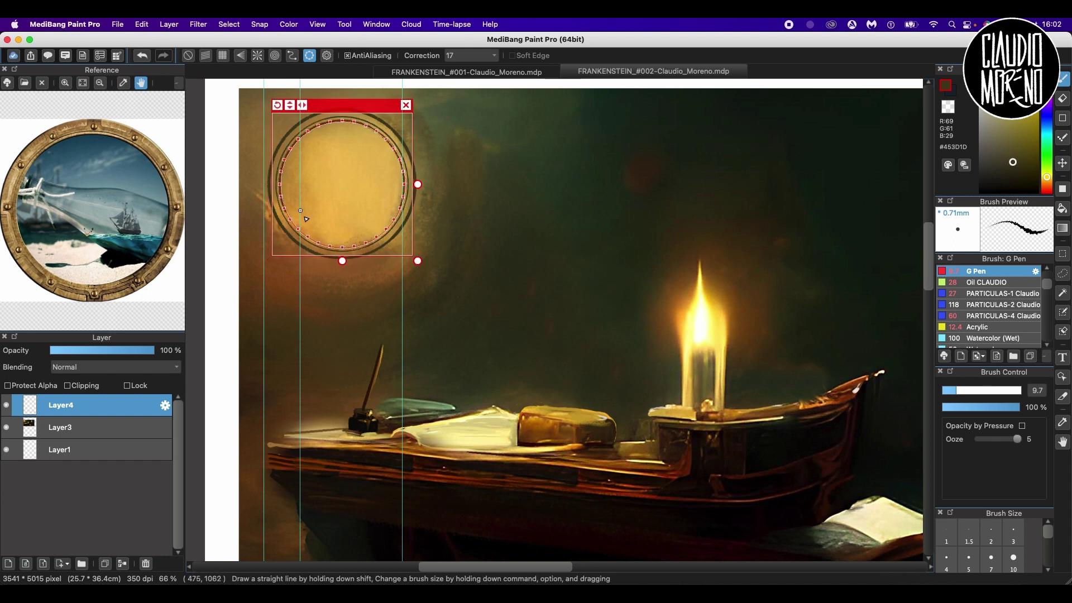
- Turn snapping off, add a layer directly above the painting and select both bands of the porthole frame with the Magic Wand
{"action": "left_click", "coordinate": [84, 428]}
{"action": "left_click", "coordinate": [9, 564]}
{"action": "left_click", "coordinate": [188, 56]}
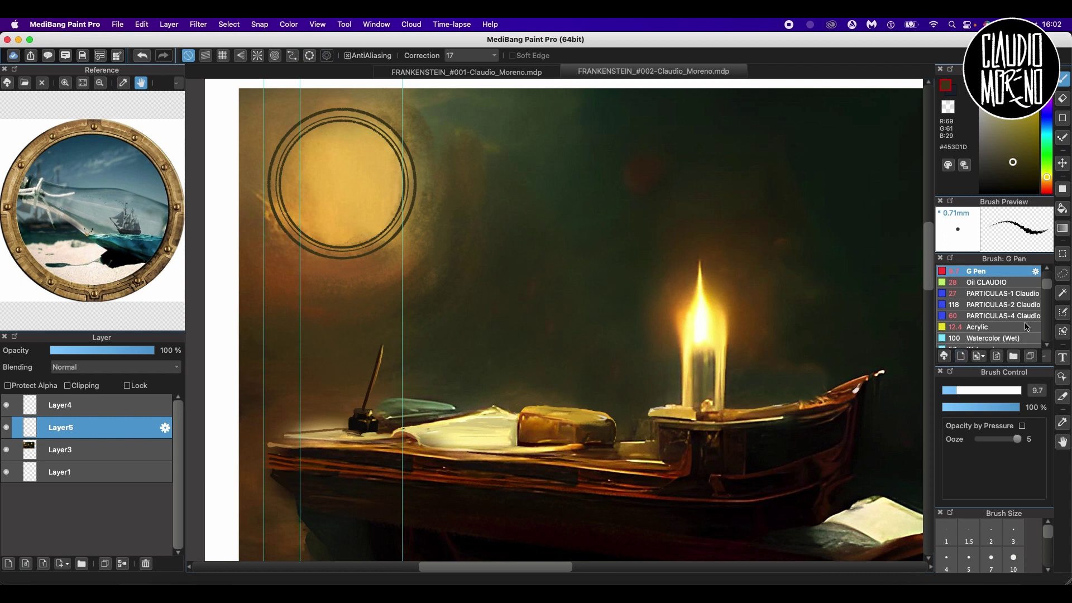
{"action": "left_click", "coordinate": [1062, 293]}
{"action": "left_click", "coordinate": [433, 237]}
{"action": "left_click", "coordinate": [388, 229], "text": "shift"}
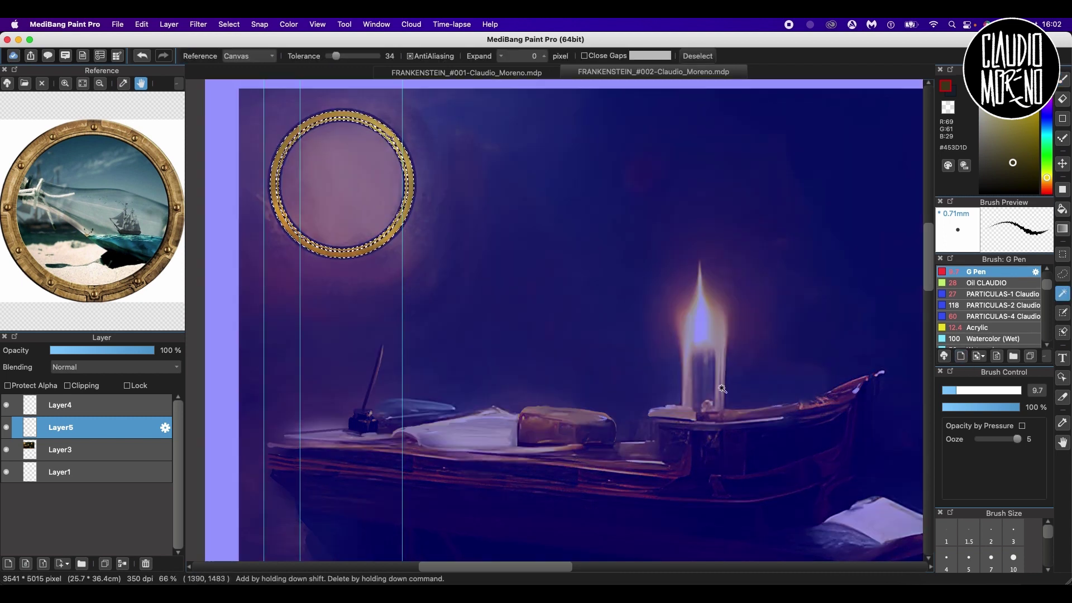
- Paint the selected frame bands with the Oil CLAUDIO brush in a bronze brown sampled from the porthole reference
{"action": "left_click", "coordinate": [987, 283]}
{"action": "left_click", "coordinate": [1062, 79]}
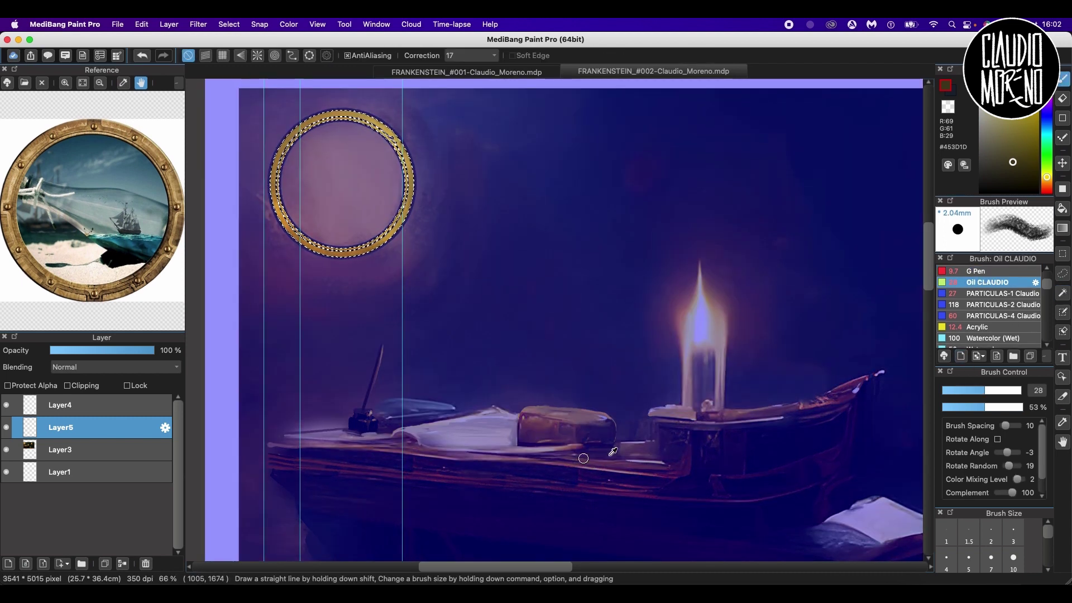
{"action": "right_click", "coordinate": [17, 251]}
{"action": "left_click_drag", "start_coordinate": [363, 116], "coordinate": [273, 173]}
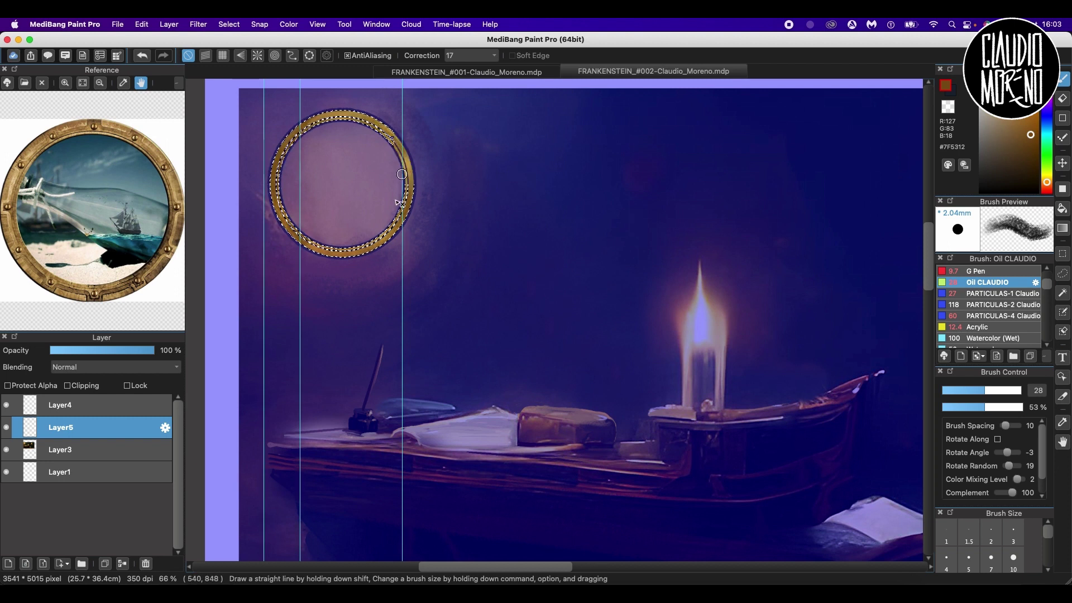
- Texture the frame bands with the PARTICULAS-1 brush in a sampled dark olive brown and clear the selection
{"action": "left_click", "coordinate": [1007, 304]}
{"action": "left_click", "coordinate": [999, 293]}
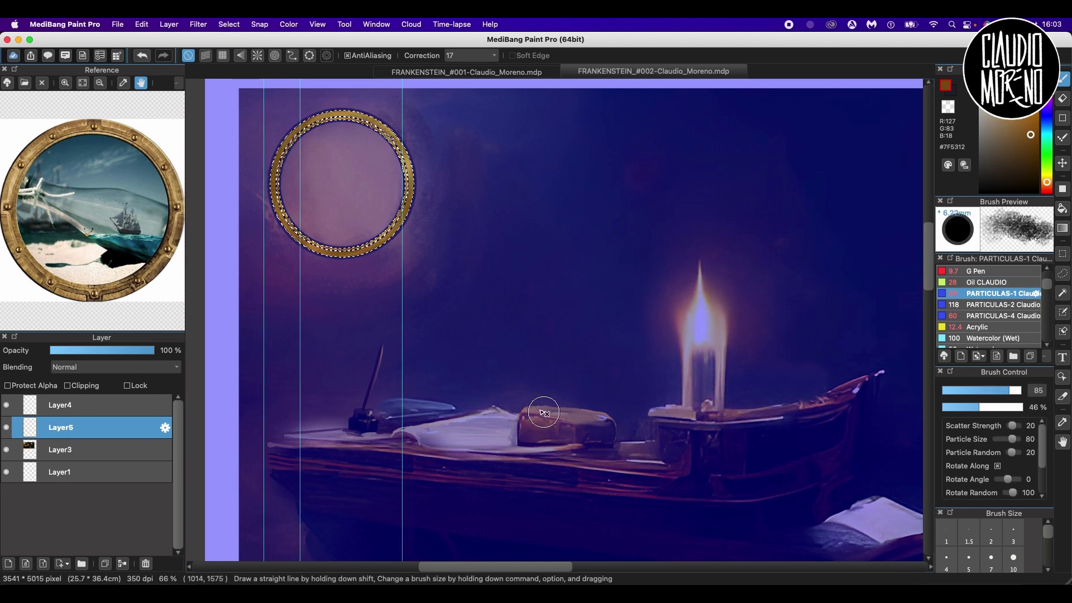
{"action": "left_click", "coordinate": [366, 248], "text": "alt"}
{"action": "key", "text": "super+d"}
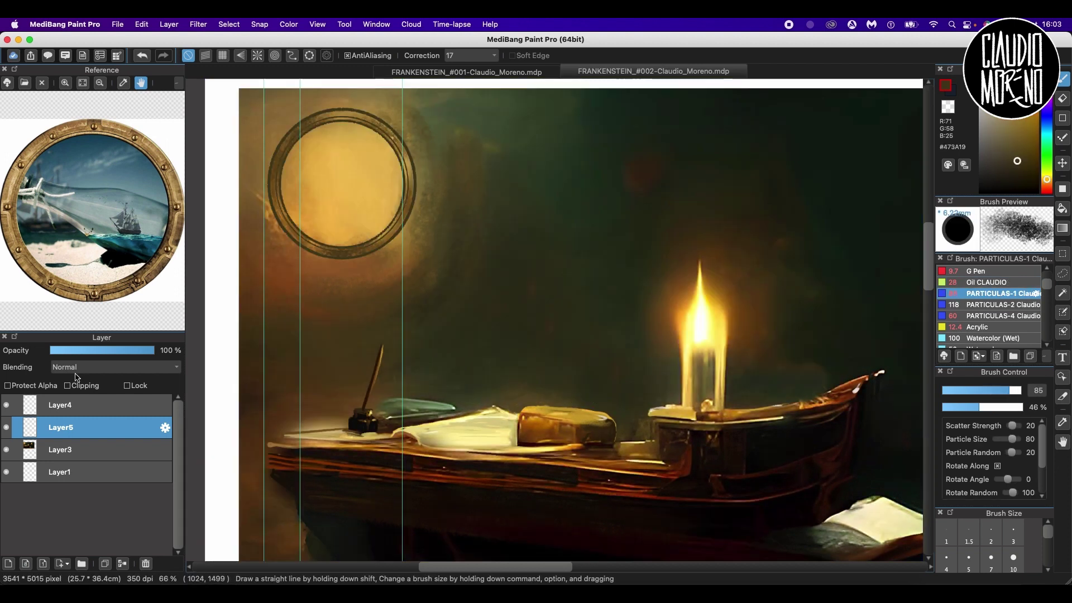
- Protect the frame layer's alpha and paint rivets and highlights with the G Pen in sampled golden, pale yellow and dark olive tones
{"action": "left_click", "coordinate": [40, 386]}
{"action": "left_click", "coordinate": [502, 125], "text": "alt"}
{"action": "left_click", "coordinate": [391, 217], "text": "alt"}
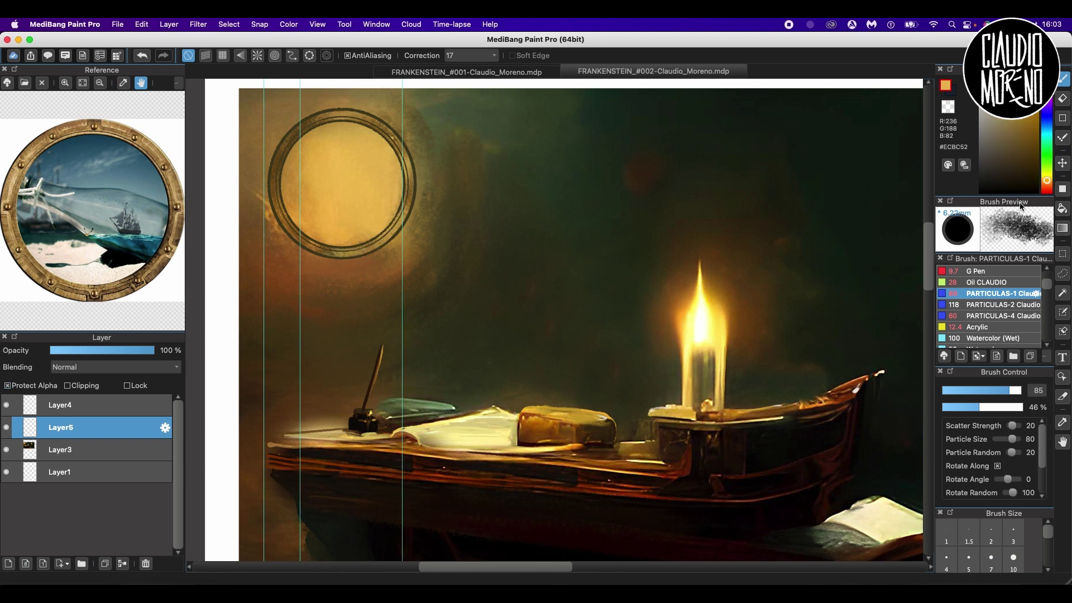
{"action": "left_click", "coordinate": [997, 271]}
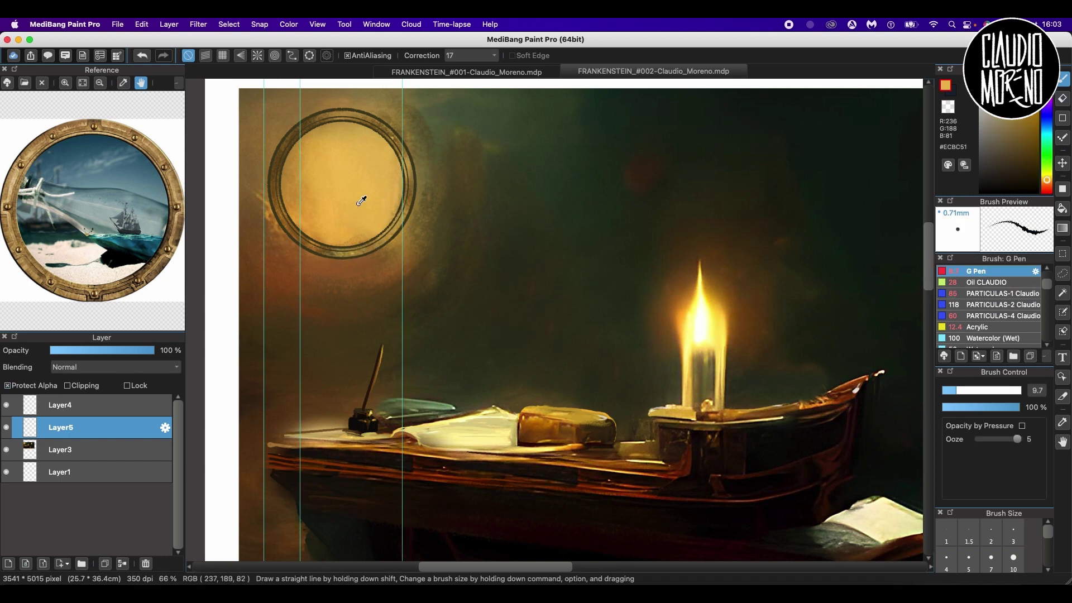
{"action": "left_click", "coordinate": [704, 340], "text": "alt"}
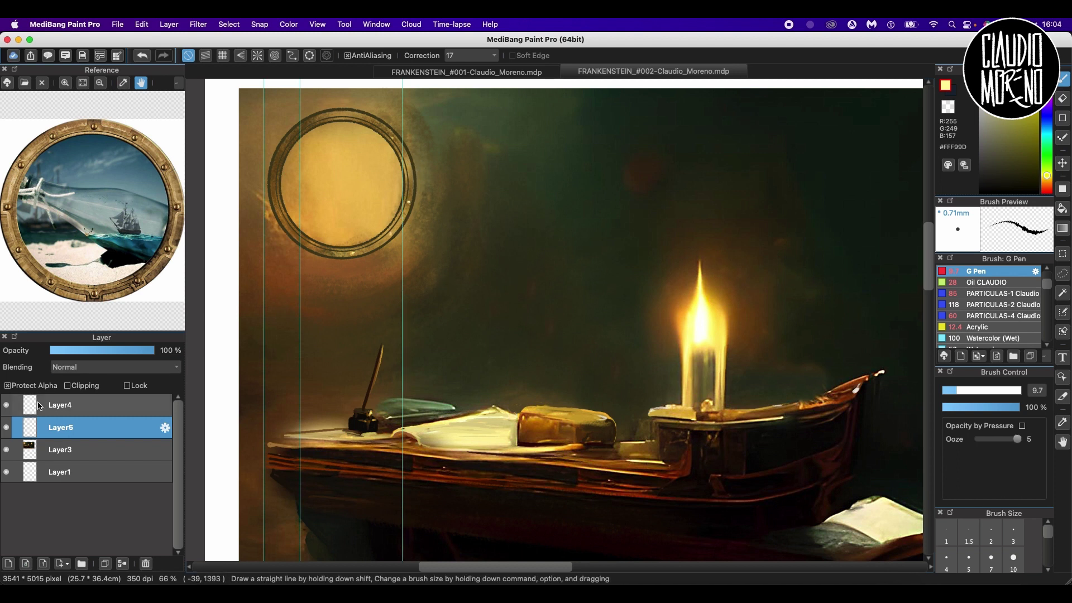
{"action": "left_click", "coordinate": [366, 139], "text": "alt"}
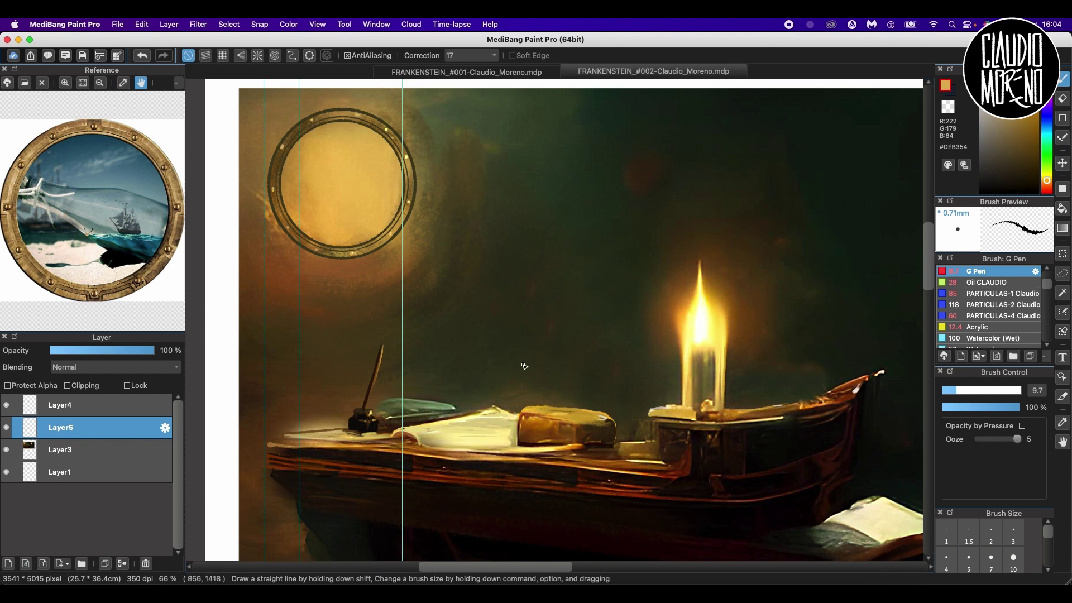
{"action": "left_click", "coordinate": [359, 250], "text": "alt"}
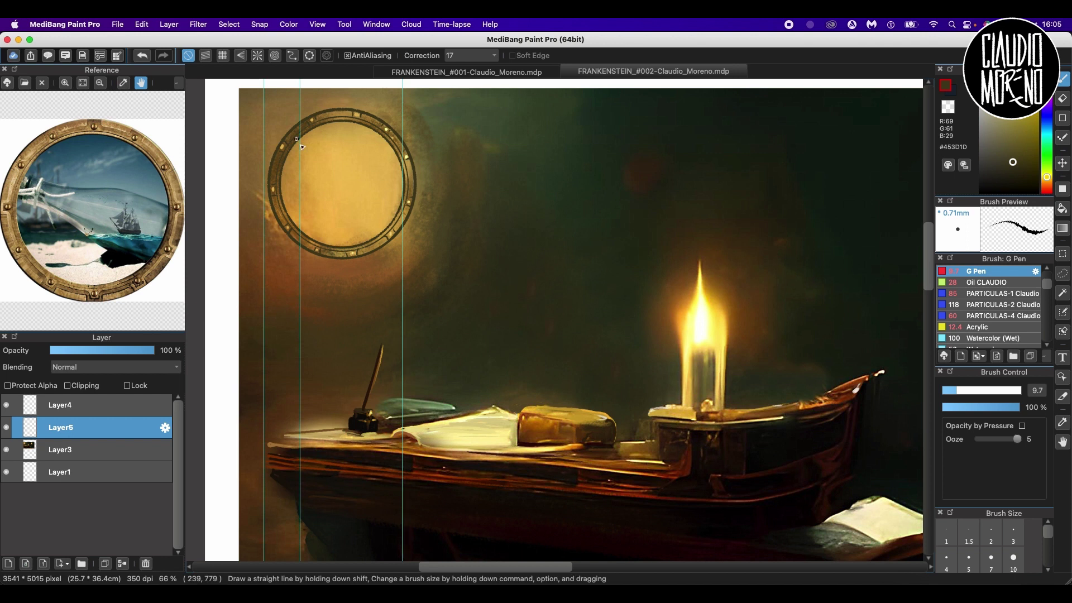
- Make an elliptical selection of the porthole glass and add a new layer directly above the painting
{"action": "left_click", "coordinate": [1062, 254]}
{"action": "left_click", "coordinate": [210, 56]}
{"action": "left_click", "coordinate": [206, 70]}
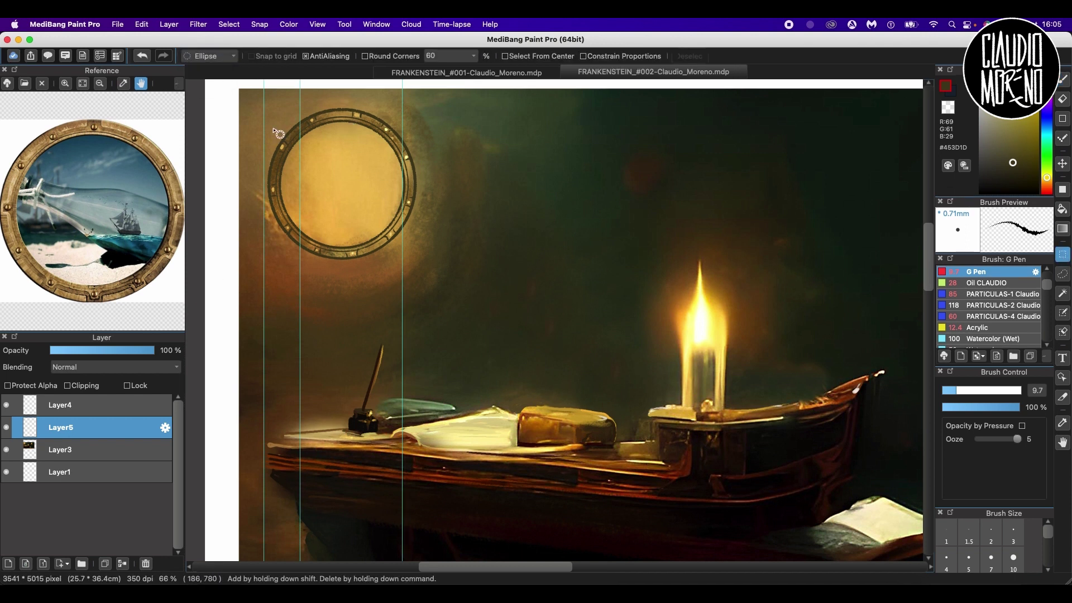
{"action": "left_click_drag", "start_coordinate": [277, 133], "coordinate": [411, 254]}
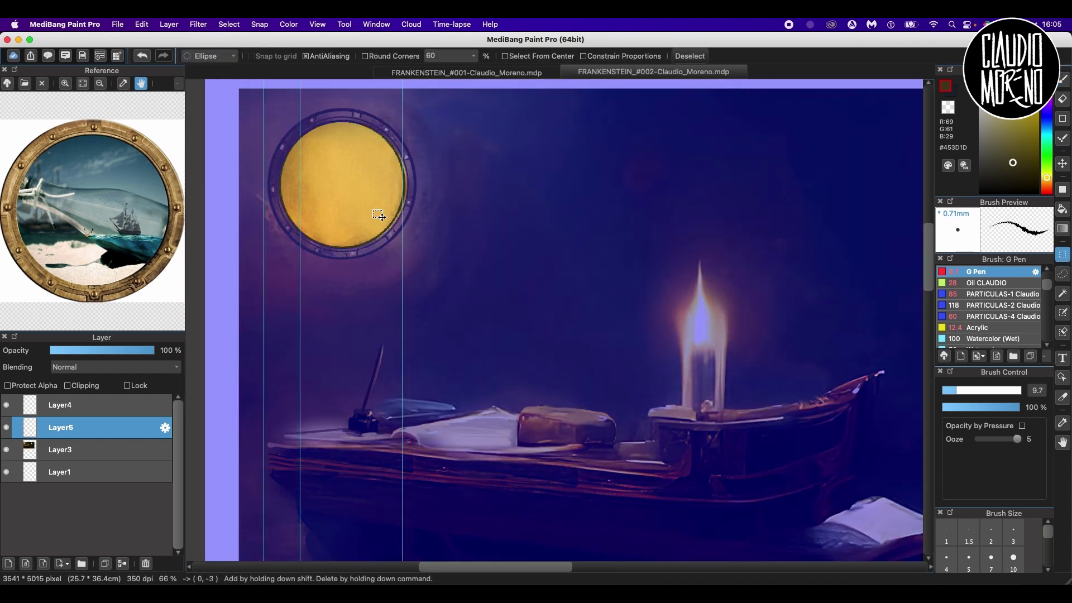
{"action": "left_click", "coordinate": [84, 450]}
{"action": "left_click", "coordinate": [8, 563]}
- Paint the porthole glass with the Oil CLAUDIO brush, using greyish blue for the upper sky and pale tones for the lower clouds
{"action": "key", "text": "b"}
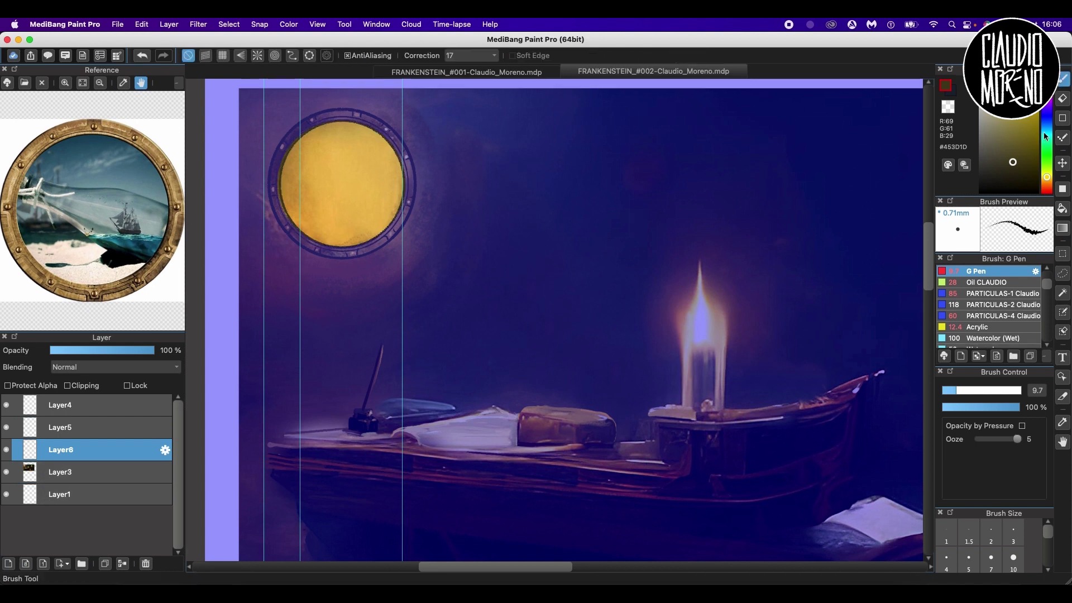
{"action": "left_click", "coordinate": [987, 282]}
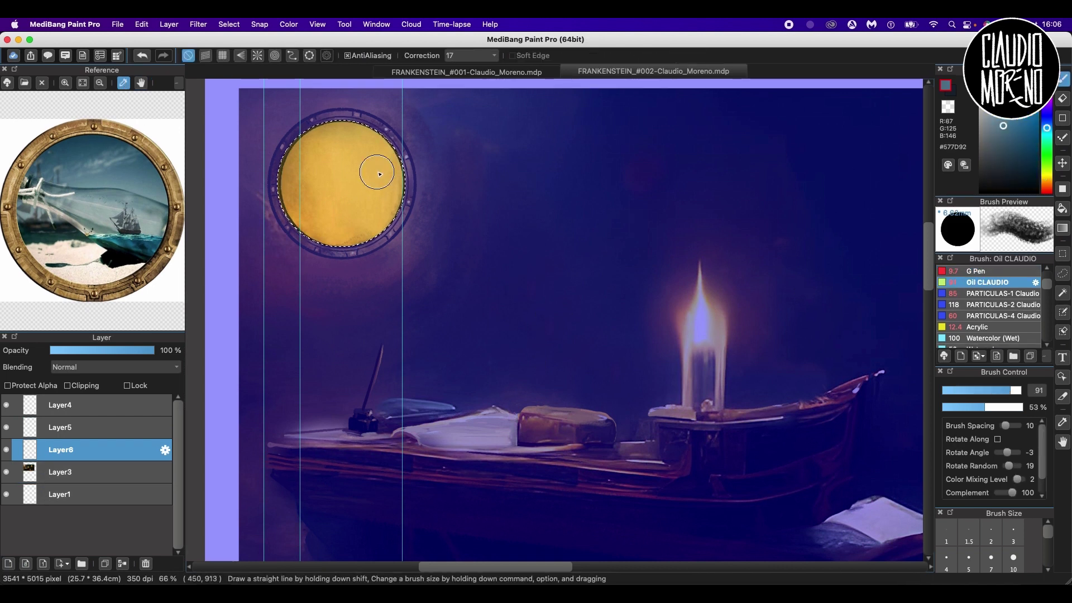
{"action": "mouse_move", "coordinate": [376, 172]}
{"action": "left_mouse_down"}
{"action": "mouse_move", "coordinate": [338, 178]}
{"action": "mouse_move", "coordinate": [316, 205]}
{"action": "mouse_move", "coordinate": [386, 187]}
{"action": "left_mouse_up"}
{"action": "left_click", "coordinate": [990, 97]}
{"action": "mouse_move", "coordinate": [336, 221]}
{"action": "left_mouse_down"}
{"action": "mouse_move", "coordinate": [370, 229]}
{"action": "mouse_move", "coordinate": [315, 220]}
{"action": "mouse_move", "coordinate": [402, 188]}
{"action": "mouse_move", "coordinate": [351, 244]}
{"action": "mouse_move", "coordinate": [406, 187]}
{"action": "left_mouse_up"}
{"action": "left_click", "coordinate": [347, 238], "text": "alt"}
{"action": "key", "text": "super+z"}
{"action": "left_click", "coordinate": [339, 152], "text": "alt"}
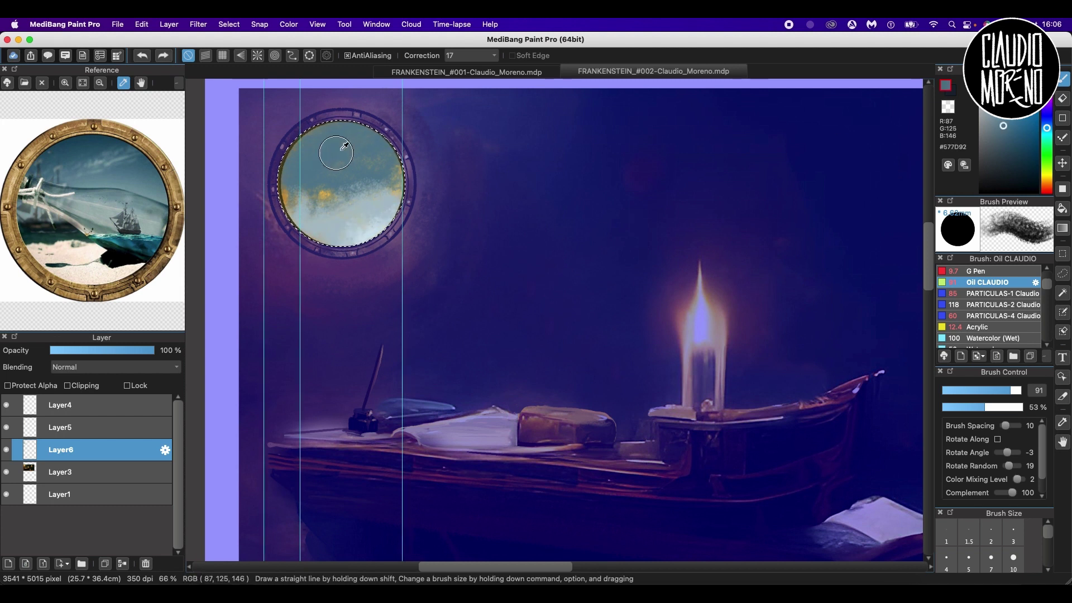
- Repaint the porthole sky in a stronger blue, clear the selection and sample a beige tone from the clouds
{"action": "left_click", "coordinate": [1016, 107]}
{"action": "mouse_move", "coordinate": [364, 138]}
{"action": "left_mouse_down"}
{"action": "mouse_move", "coordinate": [269, 166]}
{"action": "mouse_move", "coordinate": [333, 168]}
{"action": "mouse_move", "coordinate": [348, 179]}
{"action": "left_mouse_up"}
{"action": "left_click", "coordinate": [1046, 119]}
{"action": "key", "text": "super+d"}
{"action": "left_click", "coordinate": [397, 196], "text": "alt"}
- Apply a Gaussian Blur to the layer holding the porthole frame's colours
{"action": "key", "text": "super+minus"}
{"action": "key", "text": "super+minus"}
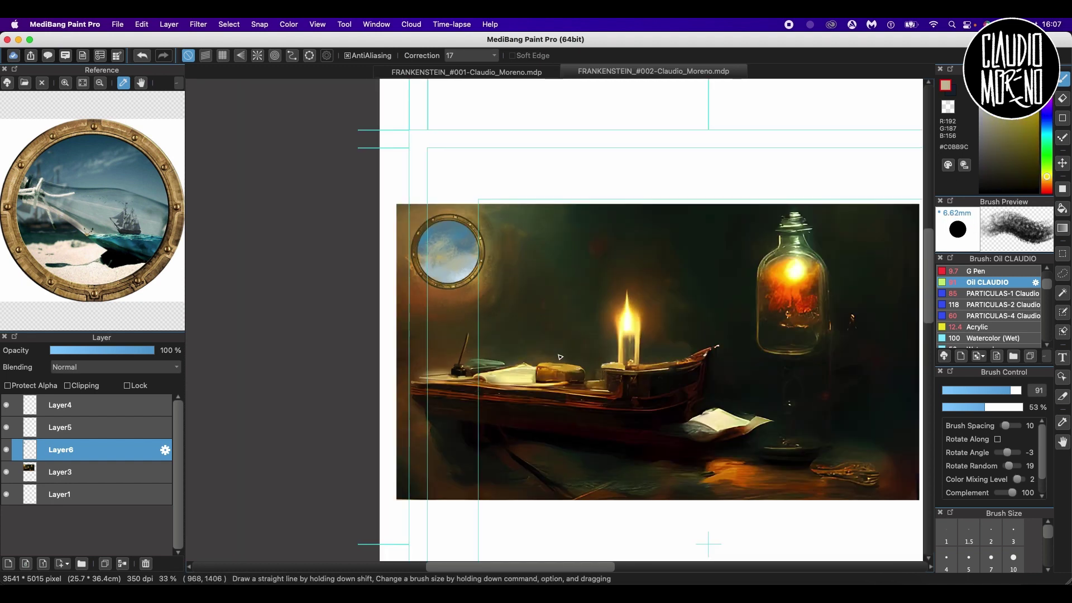
{"action": "scroll", "coordinate": [560, 357], "scroll_direction": "up", "scroll_amount": 2}
{"action": "left_click", "coordinate": [112, 428]}
{"action": "left_click", "coordinate": [203, 25]}
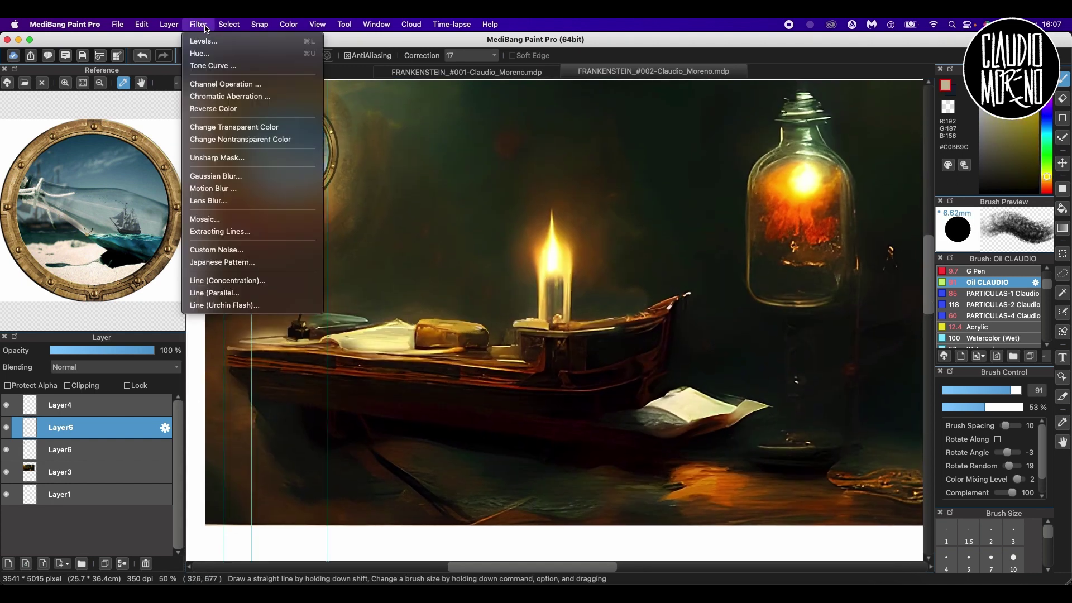
{"action": "left_click", "coordinate": [213, 189]}
{"action": "key", "text": "Escape"}
{"action": "left_click", "coordinate": [198, 24]}
{"action": "left_click", "coordinate": [216, 176]}
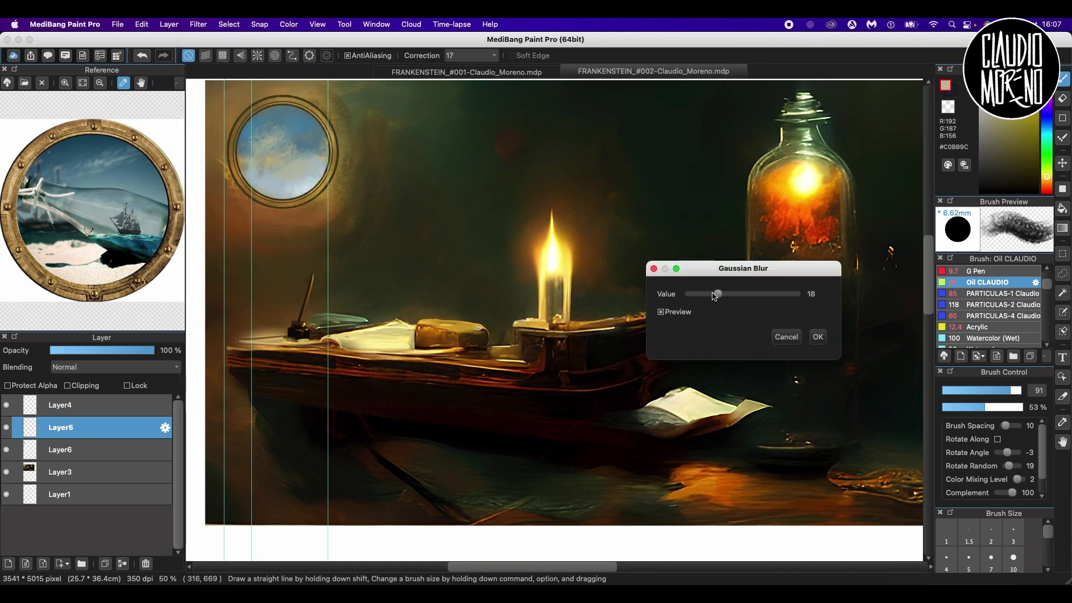
{"action": "left_click", "coordinate": [818, 337]}
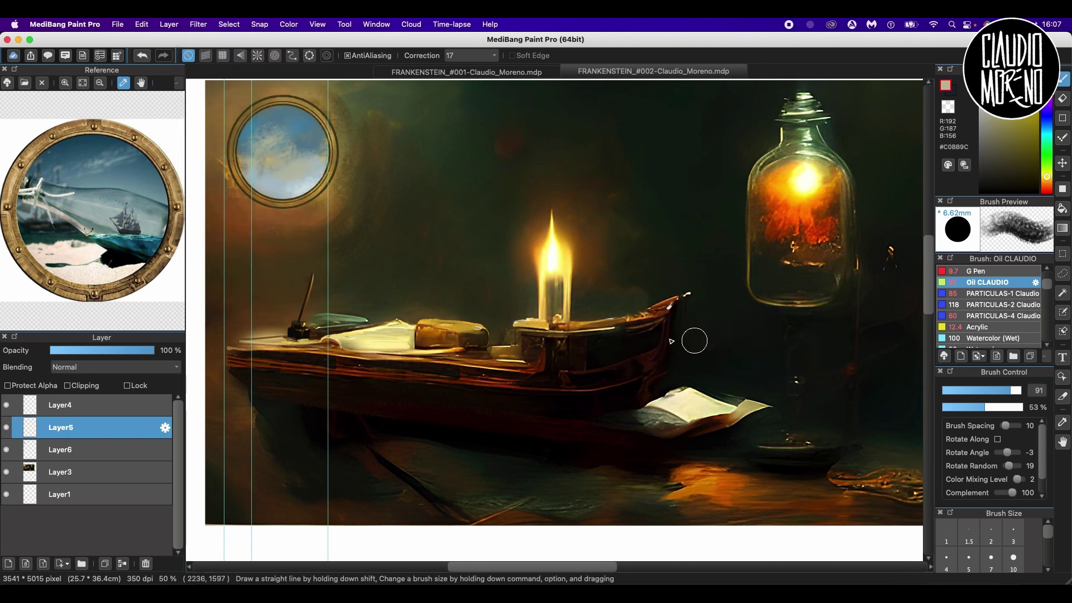
- Soften the porthole's outline layer with a slight Gaussian Blur
{"action": "left_click", "coordinate": [48, 410]}
{"action": "left_click", "coordinate": [198, 24]}
{"action": "left_click", "coordinate": [216, 176]}
{"action": "left_click_drag", "start_coordinate": [711, 294], "coordinate": [690, 296]}
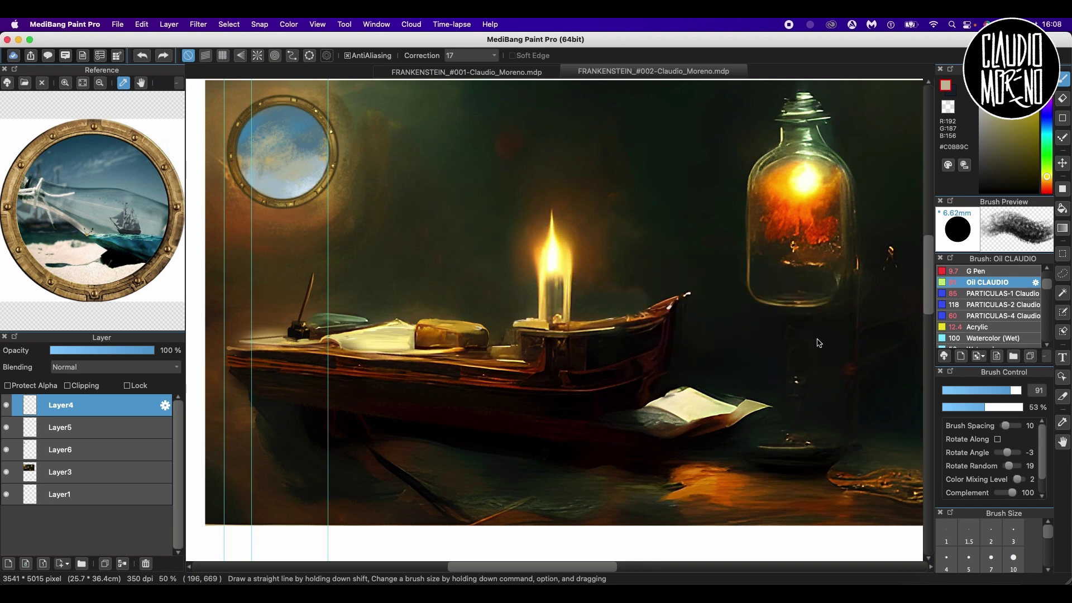
{"action": "key", "text": "Return"}
- Apply a Gaussian Blur of 3 to the porthole sky layer
{"action": "left_click", "coordinate": [61, 449]}
{"action": "left_click", "coordinate": [198, 24]}
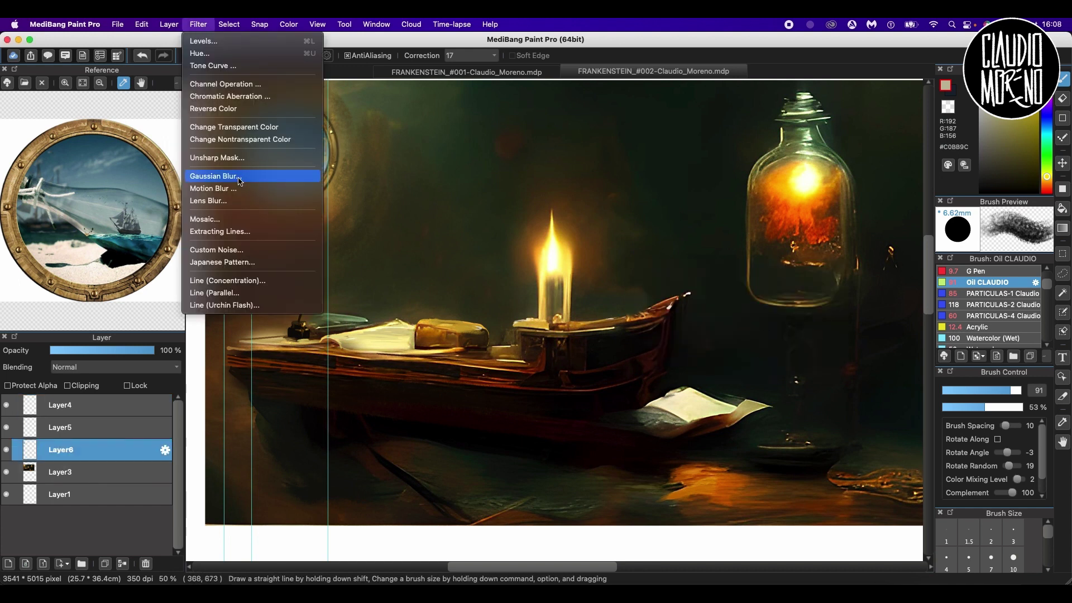
{"action": "left_click", "coordinate": [216, 174]}
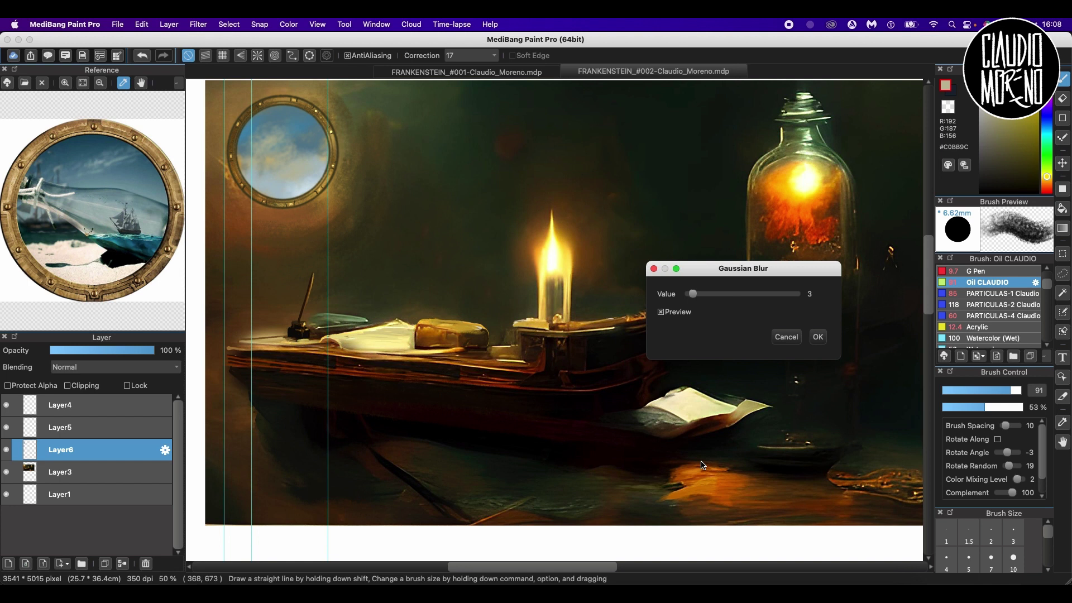
{"action": "key", "text": "Return"}
- Create a layer folder above the artwork layers and name it PANEL #1
{"action": "key", "text": "super+minus"}
{"action": "left_click", "coordinate": [60, 472]}
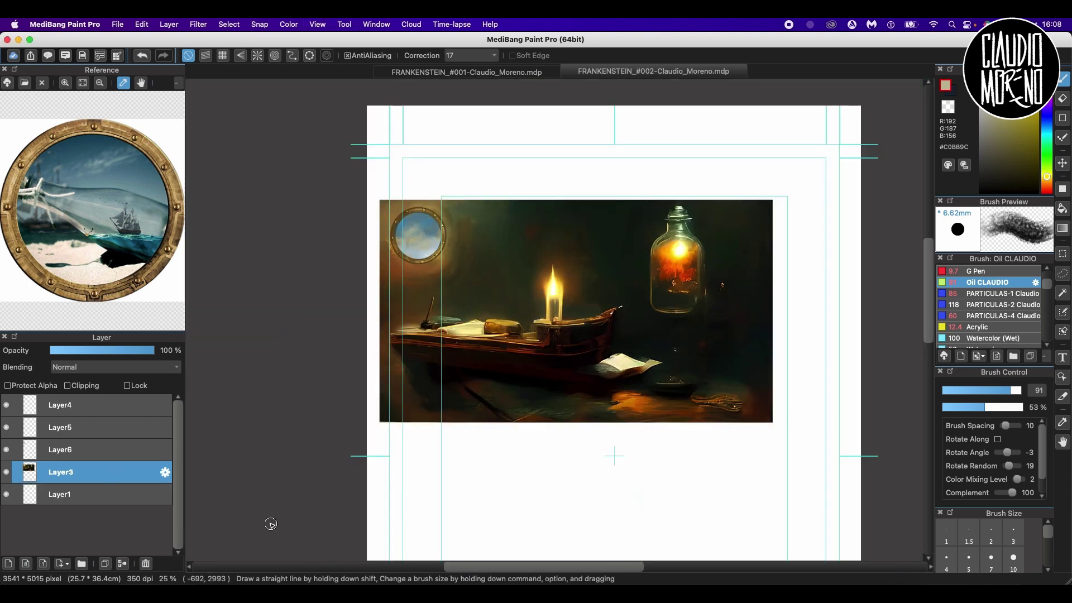
{"action": "left_click", "coordinate": [110, 410]}
{"action": "left_click", "coordinate": [82, 563]}
{"action": "double_click", "coordinate": [103, 408]}
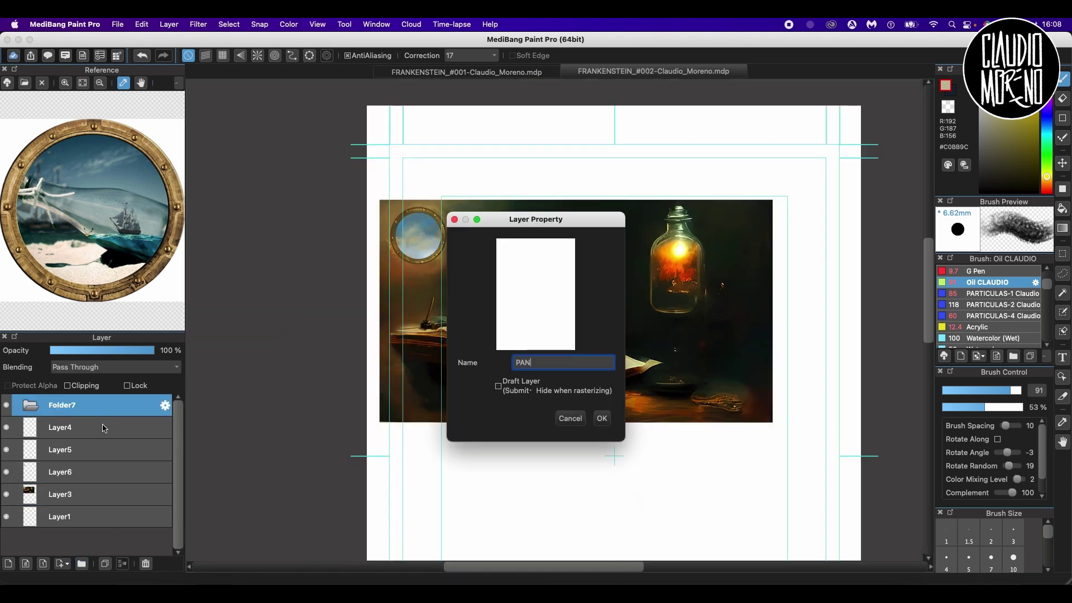
{"action": "type", "text": "1"}
{"action": "key", "text": "Return"}
- Put the painting and the three porthole layers into the PANEL #1 folder and shift its artwork to line up with the page guides
{"action": "left_click", "coordinate": [106, 494]}
{"action": "left_click", "coordinate": [109, 427], "text": "shift"}
{"action": "left_click_drag", "start_coordinate": [110, 427], "coordinate": [112, 409]}
{"action": "left_click", "coordinate": [30, 405]}
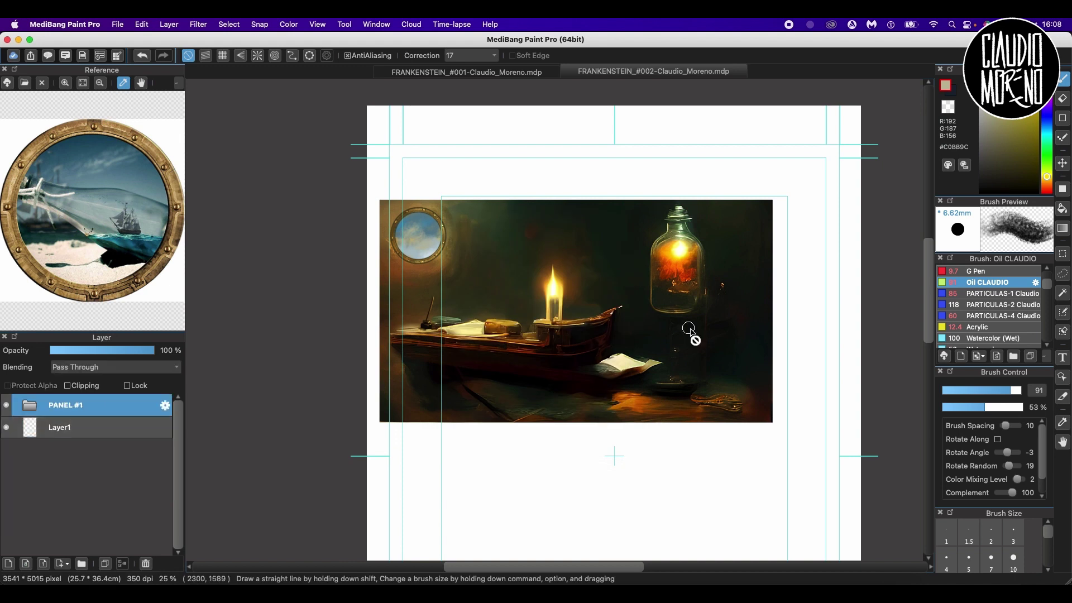
{"action": "left_click", "coordinate": [1063, 163]}
{"action": "left_click_drag", "start_coordinate": [579, 344], "coordinate": [592, 340]}
- Add a new layer above the porthole outlines inside the PANEL #1 folder and set its blending to Hard Light
{"action": "left_click", "coordinate": [30, 405]}
{"action": "left_click", "coordinate": [83, 427]}
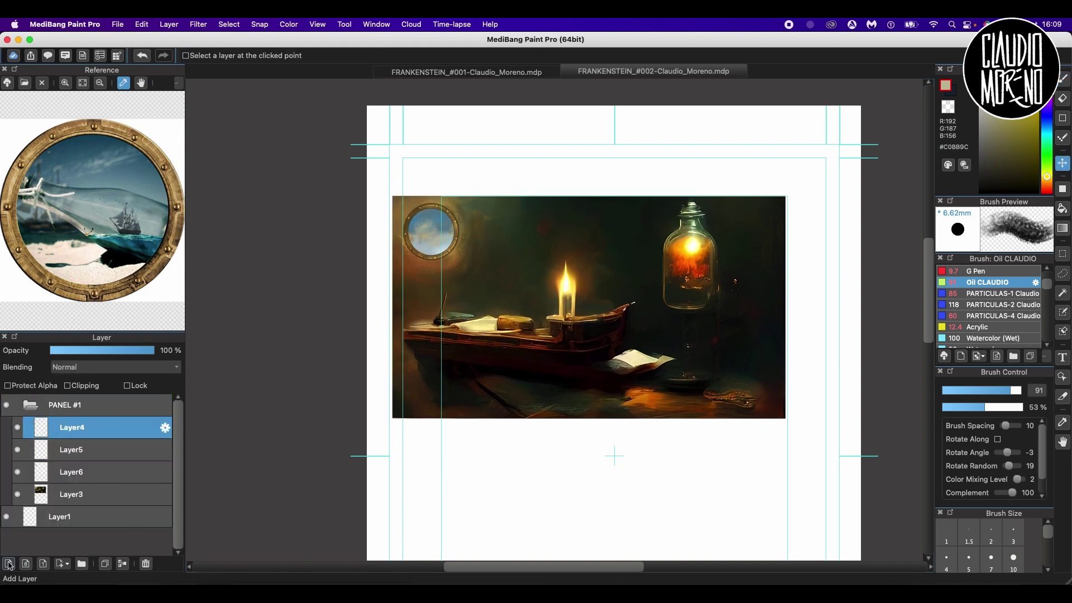
{"action": "left_click", "coordinate": [115, 366]}
{"action": "left_click", "coordinate": [79, 488]}
- Paint a soft yellow glow around the porthole with the Airbrush at size 213, using a tone sampled from the candle flame
{"action": "scroll", "coordinate": [988, 308], "scroll_direction": "down", "scroll_amount": 3}
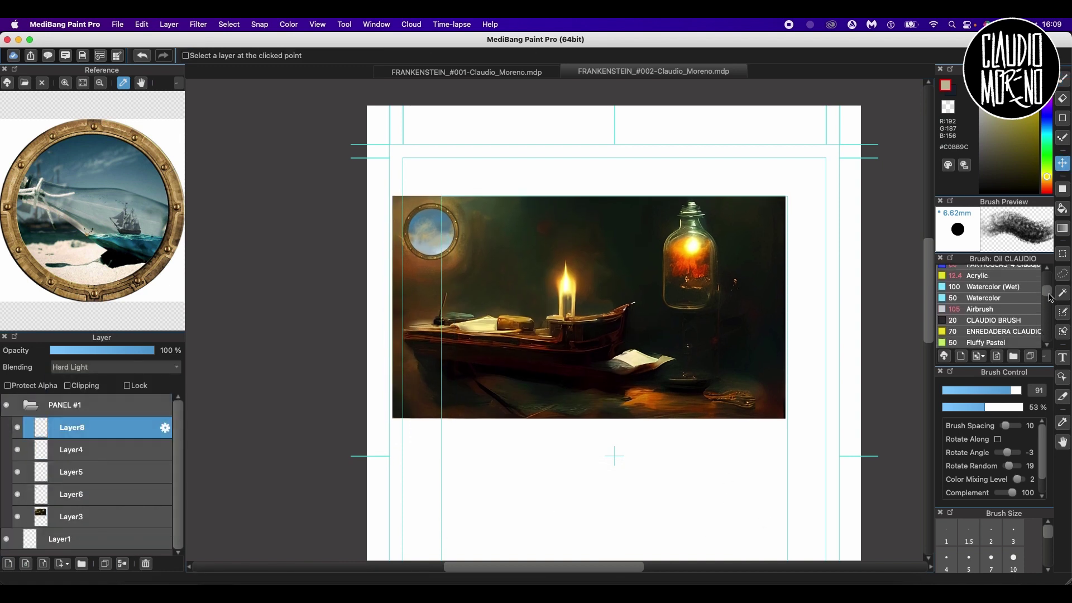
{"action": "left_click", "coordinate": [981, 309]}
{"action": "left_click", "coordinate": [1020, 391]}
{"action": "key", "text": "b"}
{"action": "left_click", "coordinate": [570, 287], "text": "alt"}
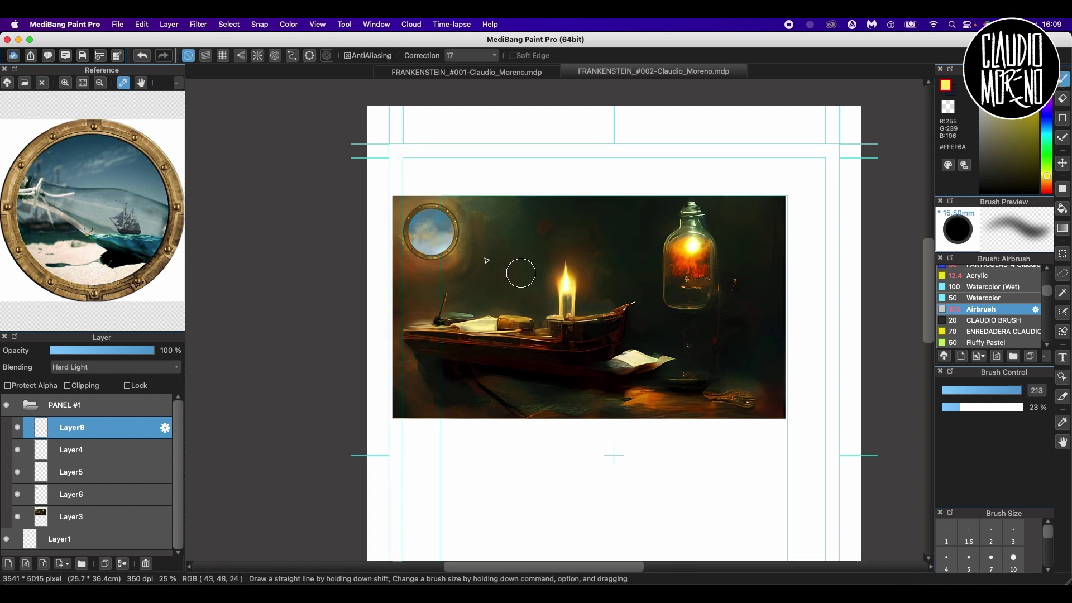
{"action": "left_click_drag", "start_coordinate": [455, 253], "coordinate": [421, 302]}
- Sample light blue from the porthole glass and yellow from the candle flame, and airbrush a warm glow on the floor reflection
{"action": "left_click", "coordinate": [431, 240], "text": "alt"}
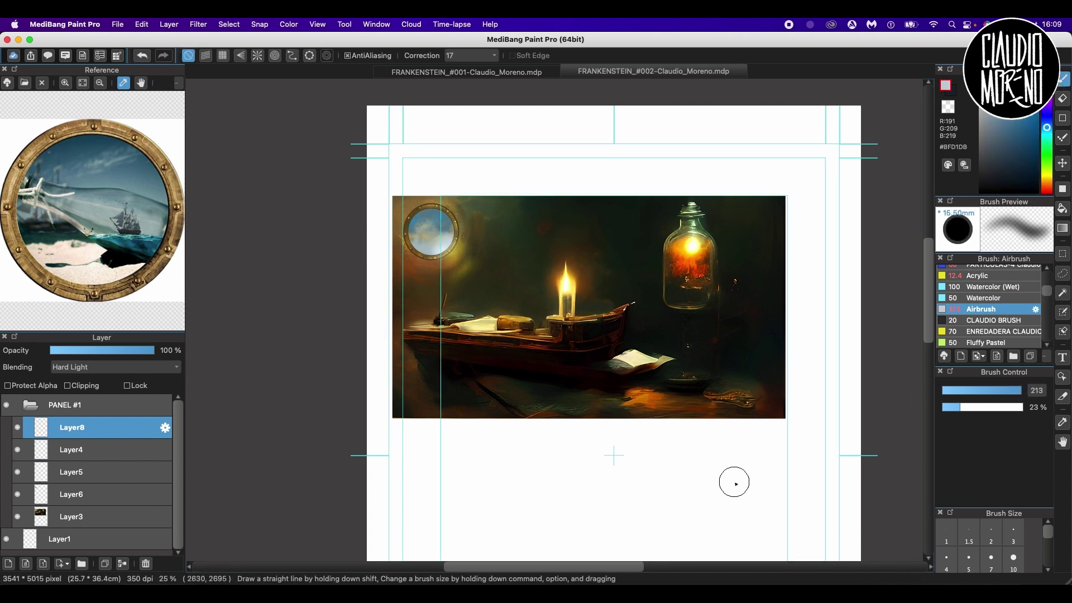
{"action": "left_click", "coordinate": [568, 286], "text": "alt"}
{"action": "left_click_drag", "start_coordinate": [671, 397], "coordinate": [653, 398]}
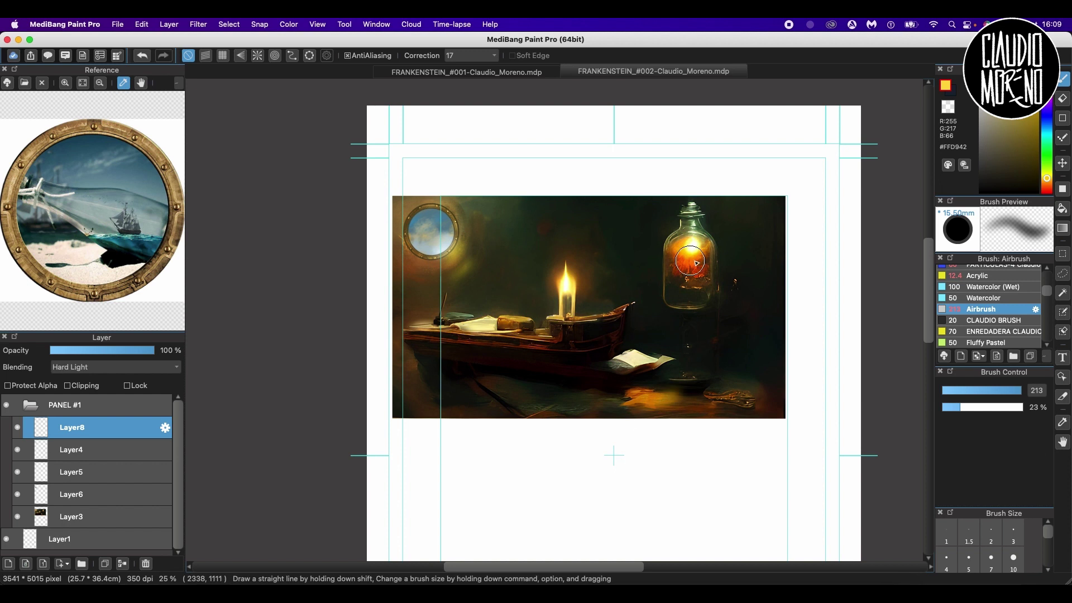